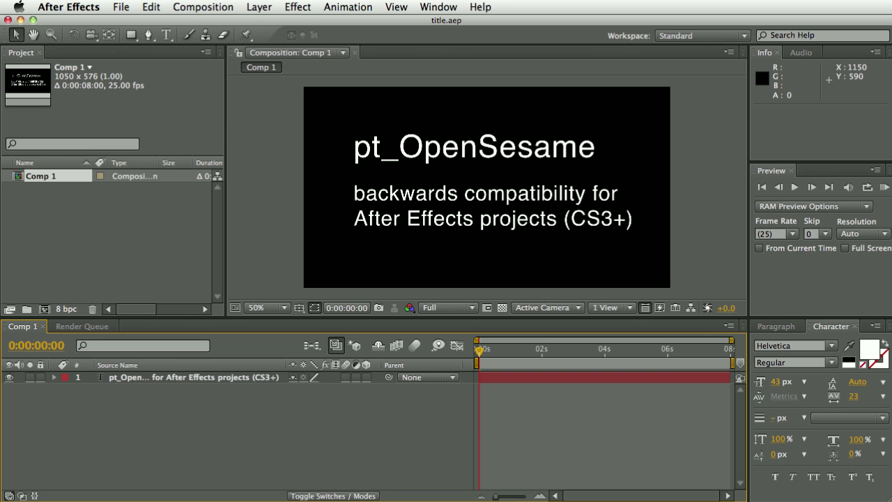
- Switch from After Effects to a Finder window showing Documents
key("super+Tab")
- Find pt_OpenSesame.jsx in pt_OpenSesame_v1.0 and in ScriptUI Panels, then list After Effects' script panels
left_click(234, 210)
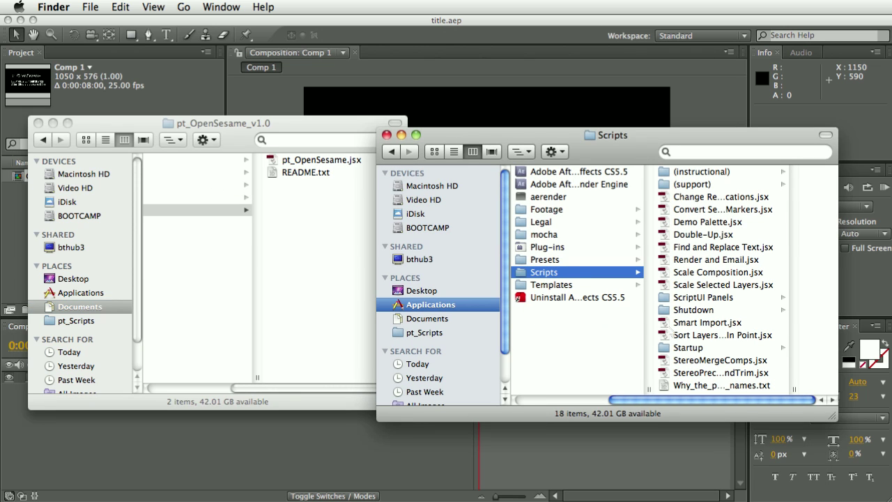
left_click(704, 298)
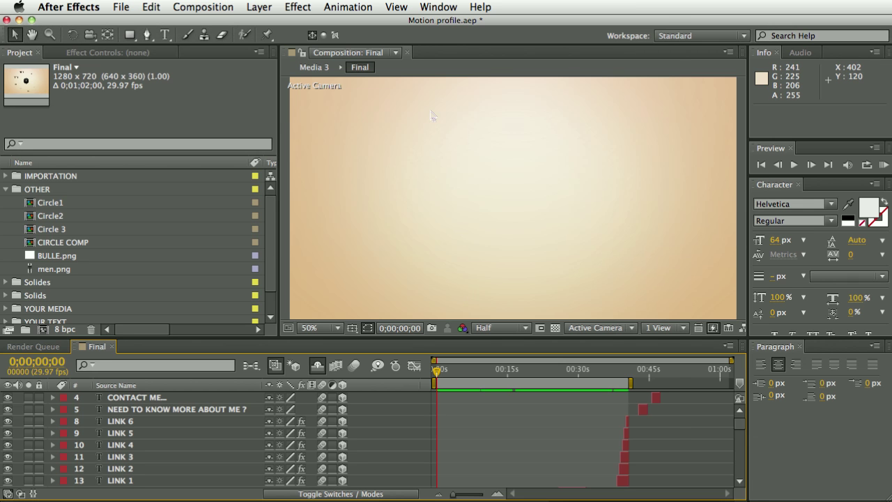
left_click(434, 4)
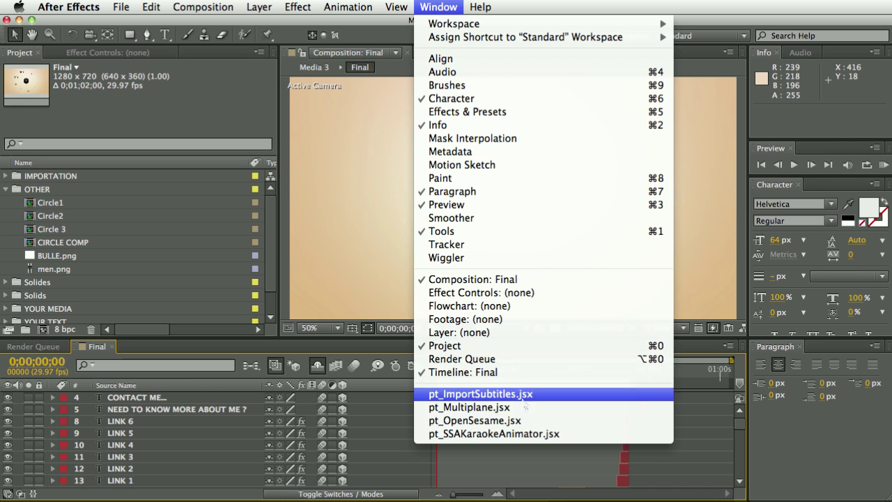
- Launch the pt_OpenSesame.jsx panel and minimize the Motion Profile web page in Safari
left_click(526, 422)
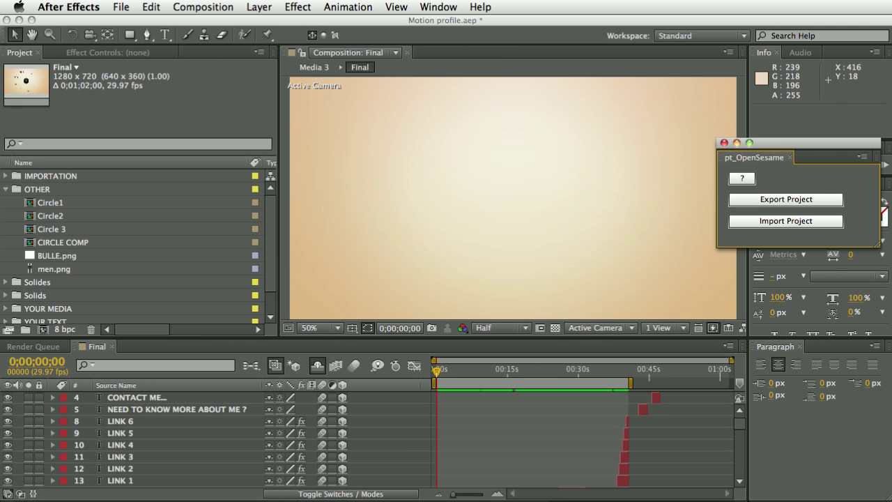
key("super+Tab")
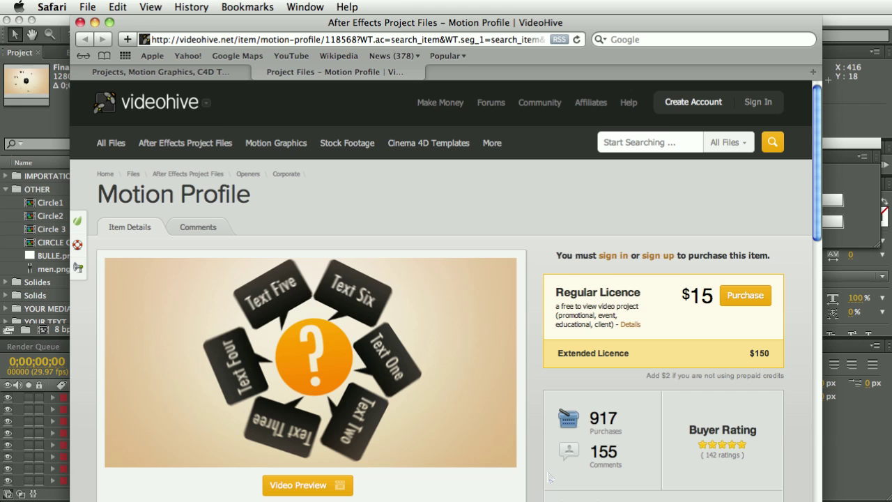
left_click(95, 23)
left_click(230, 357)
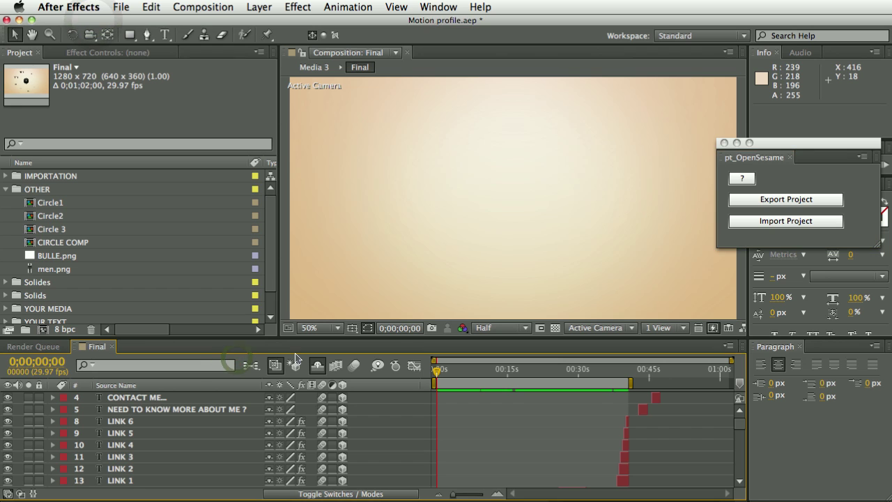
- RAM-preview the Final comp, then park at 0;00;28;16 on 'An illustration goes here...'
key("KP_0")
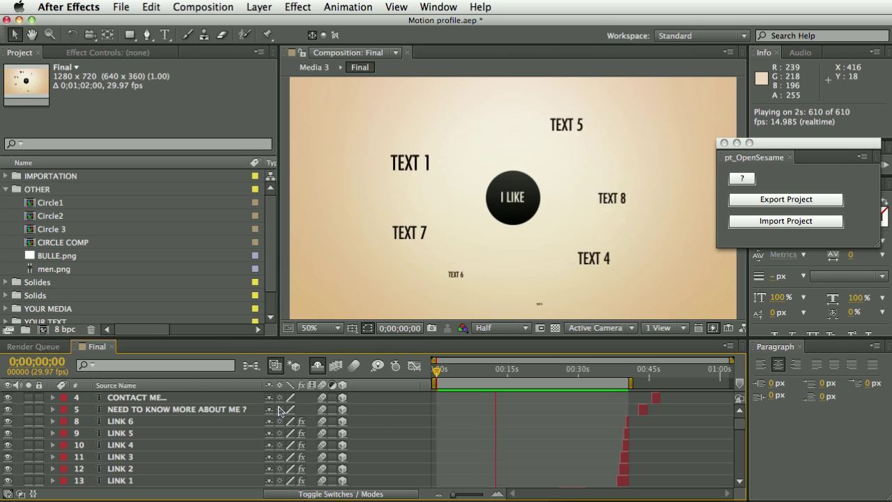
left_click(255, 381)
left_click_drag(517, 376, 583, 374)
left_click(68, 7)
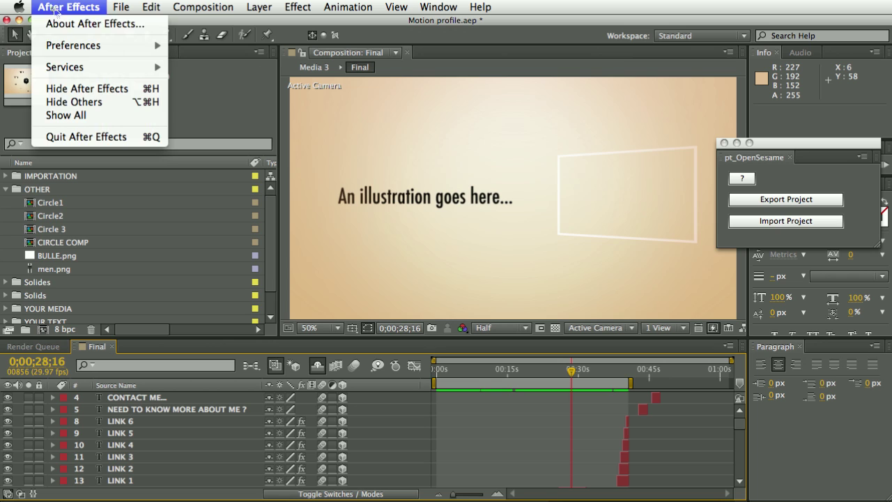
left_click(77, 26)
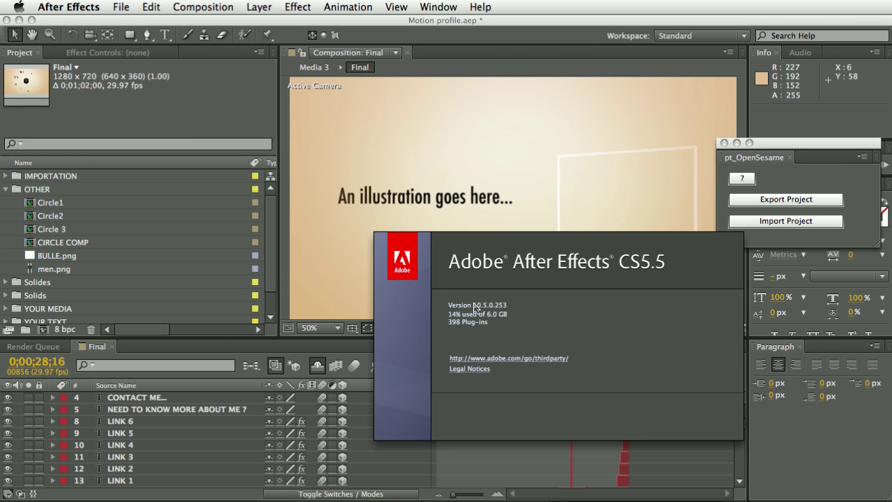
left_click(535, 295)
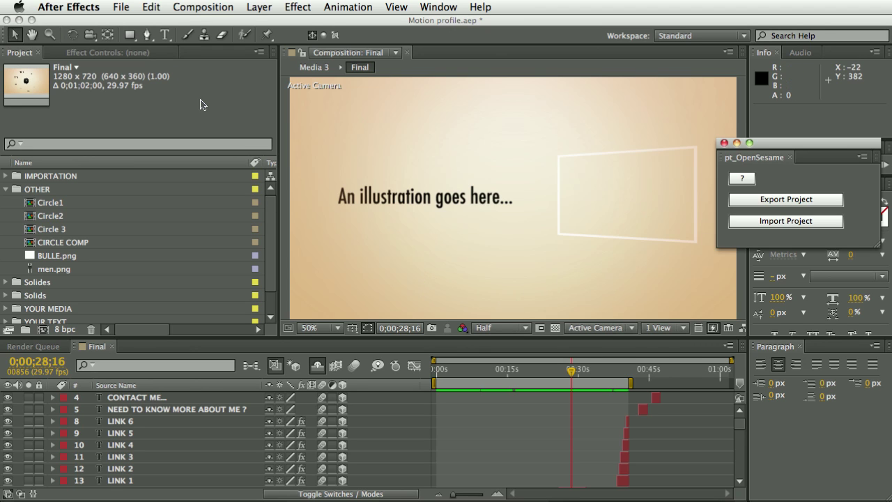
left_click(120, 8)
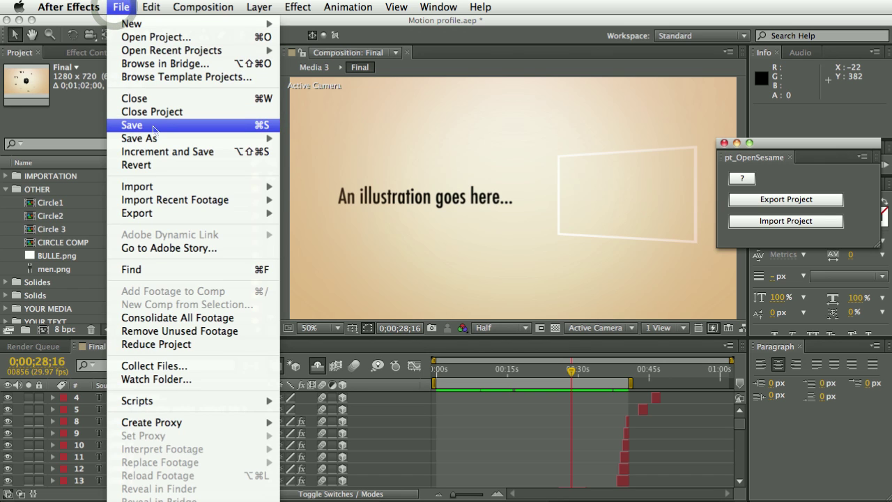
mouse_move(159, 139)
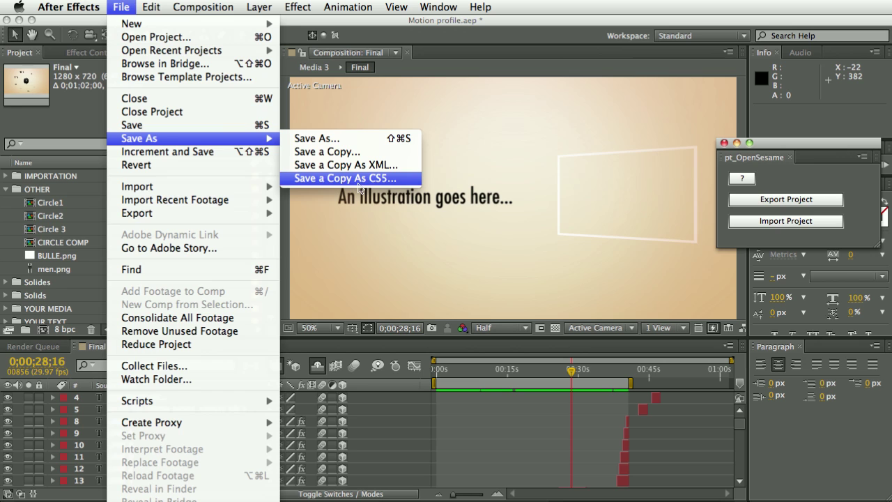
left_click(374, 209)
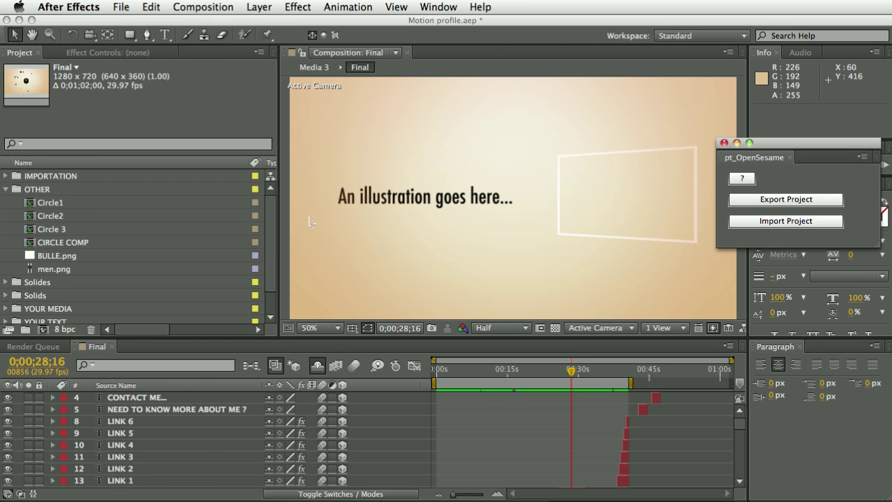
- Use pt_OpenSesame's Export Project to save Motion profile.tsv in Documents
left_click(732, 221)
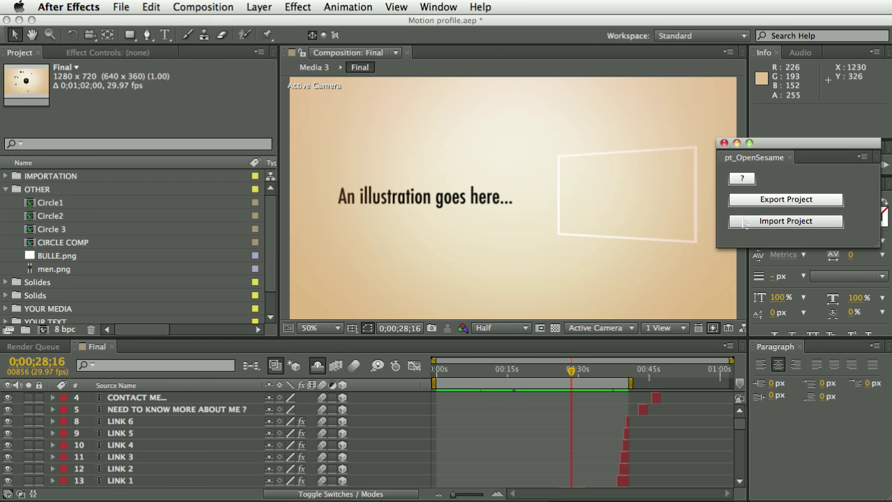
left_click(783, 200)
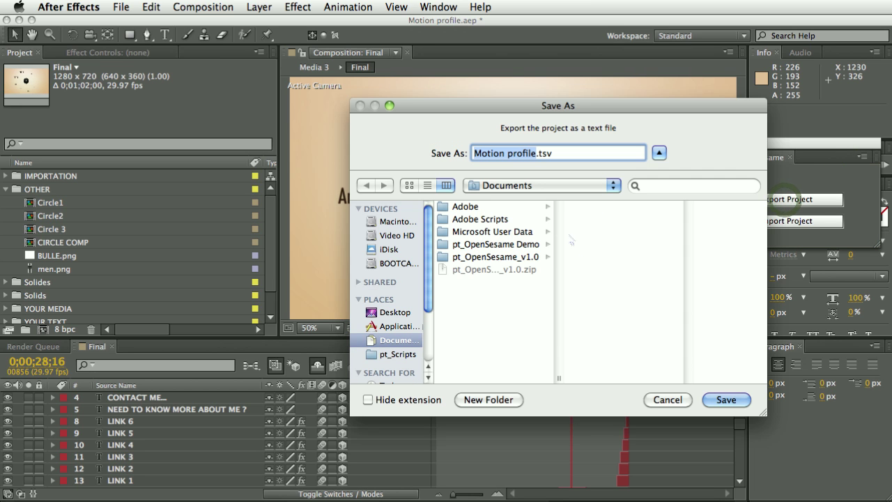
left_click(725, 399)
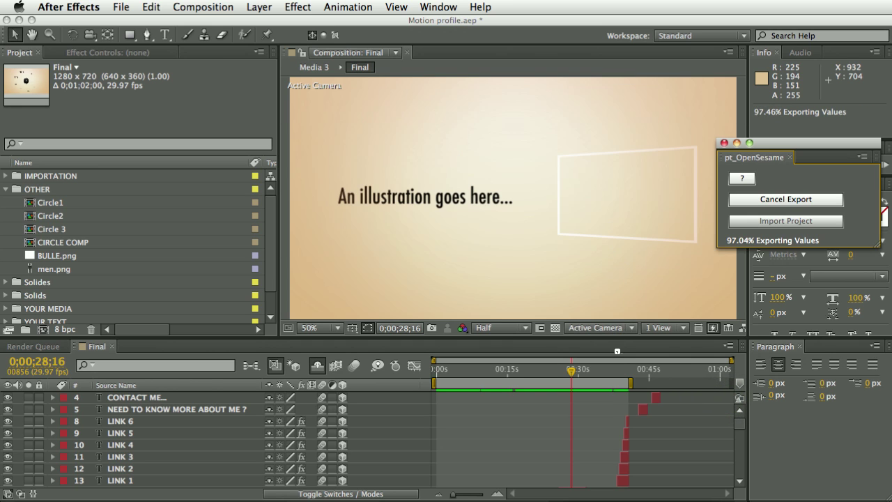
- Confirm the export, check the CS4 version under About, and open the pt_OpenSesame panel
left_click(658, 238)
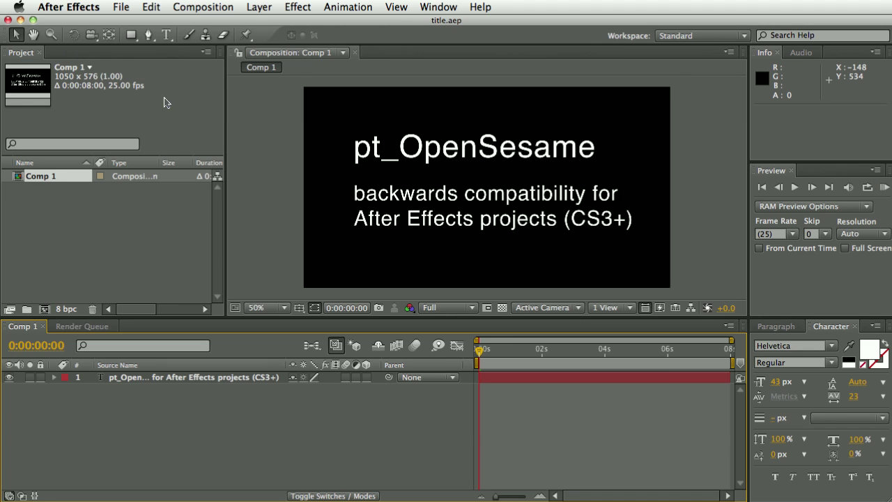
left_click(68, 7)
left_click(73, 24)
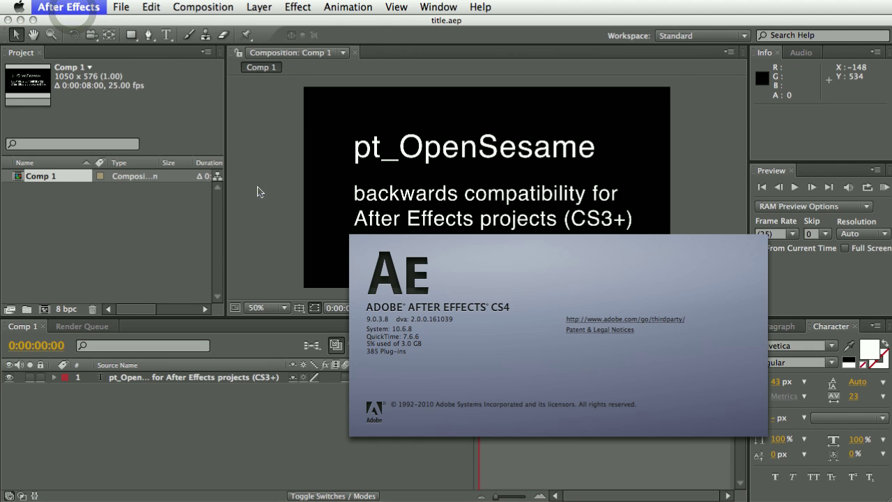
left_click(478, 319)
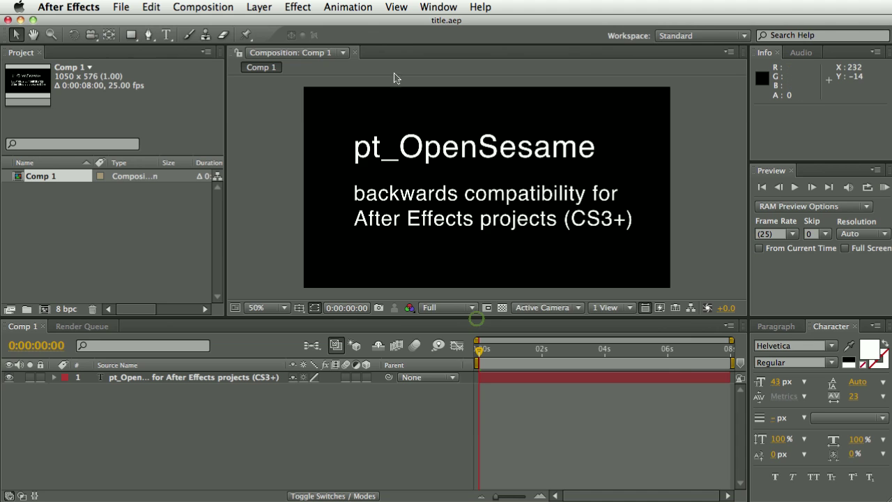
left_click(438, 7)
left_click(515, 406)
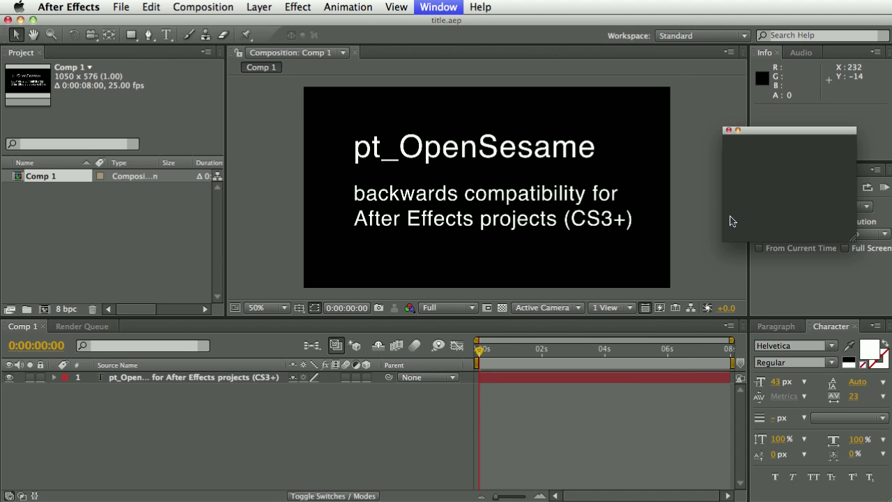
- Import Motion profile.tsv through pt_OpenSesame's Import Project
left_click(789, 206)
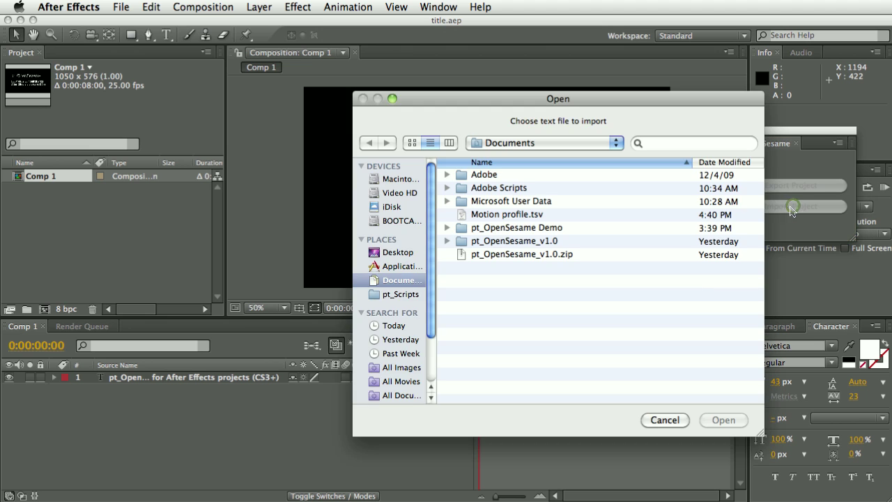
left_click(512, 214)
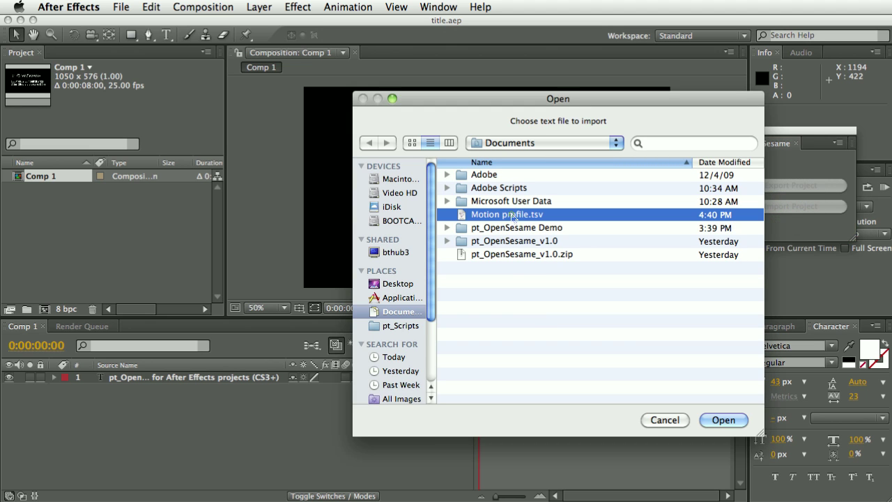
double_click(512, 214)
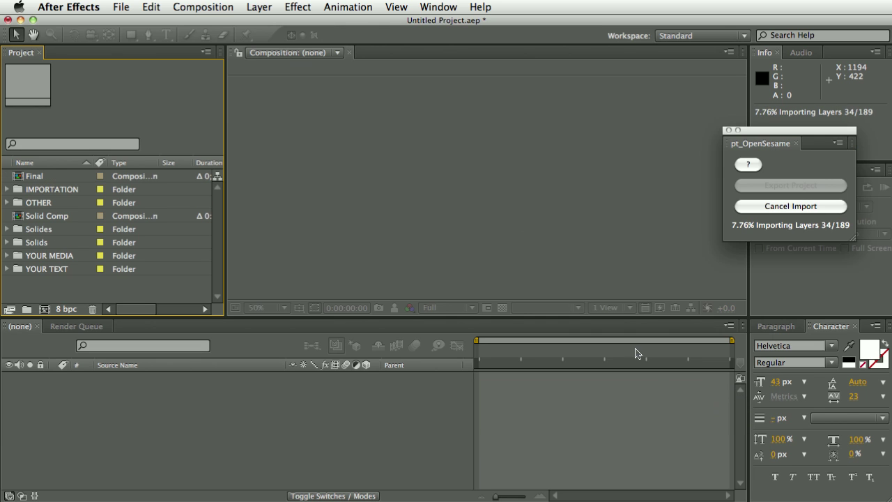
- Open Motion profile.tsv from Finder in TextEdit
key("super+Tab")
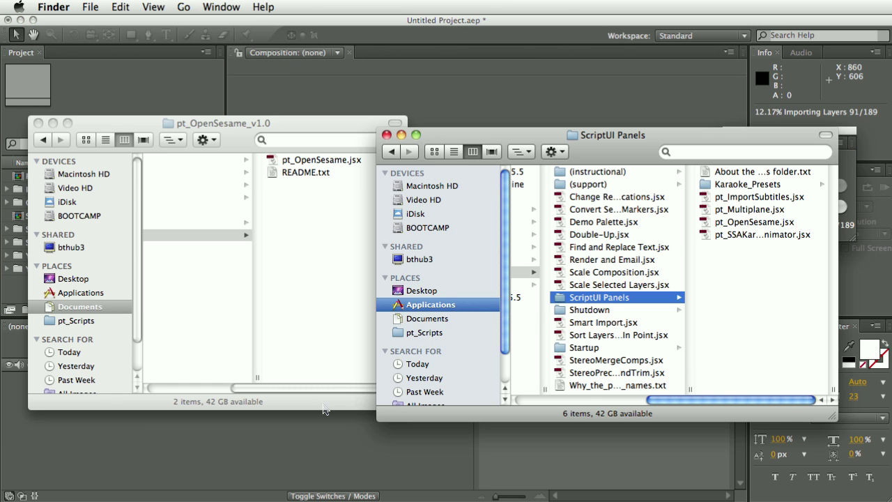
left_click_drag(309, 388, 229, 388)
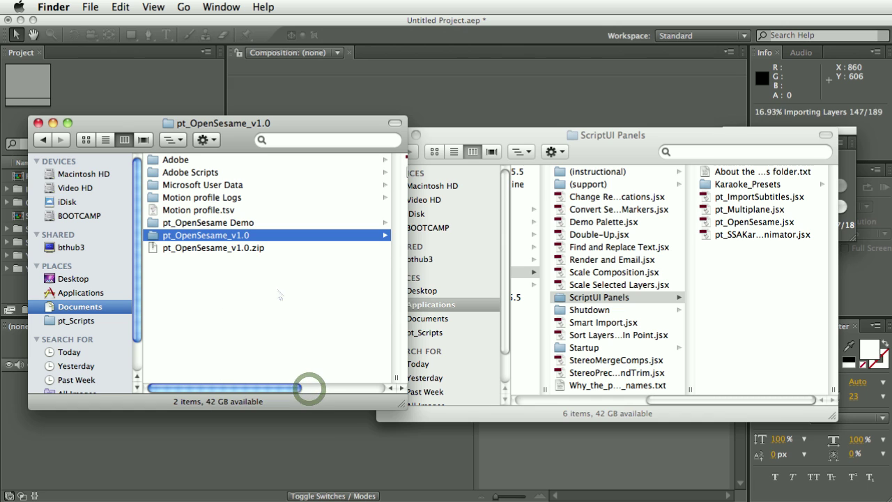
mouse_move(198, 210)
left_mouse_down()
mouse_move(225, 216)
mouse_move(199, 211)
left_mouse_up()
double_click(199, 210)
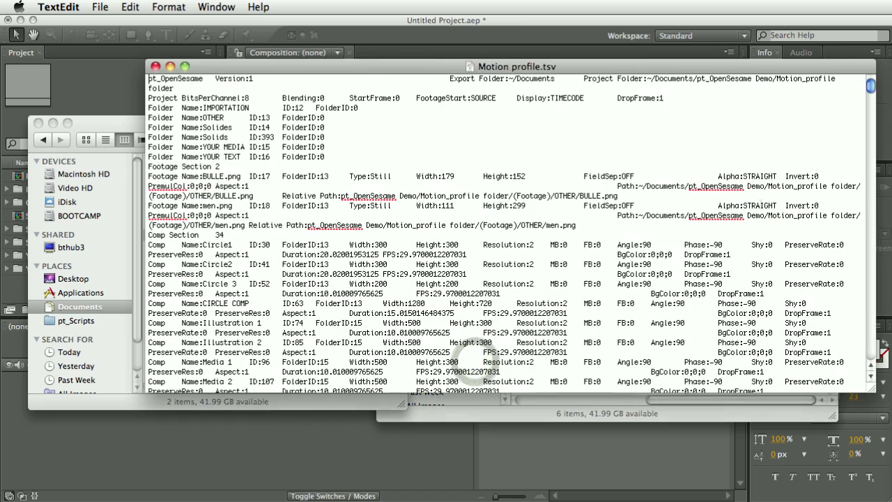
- Close the TextEdit window, open Motion profile.tsv in Excel, and dismiss the import-complete alert
mouse_move(871, 86)
left_mouse_down()
mouse_move(872, 113)
mouse_move(871, 82)
left_mouse_up()
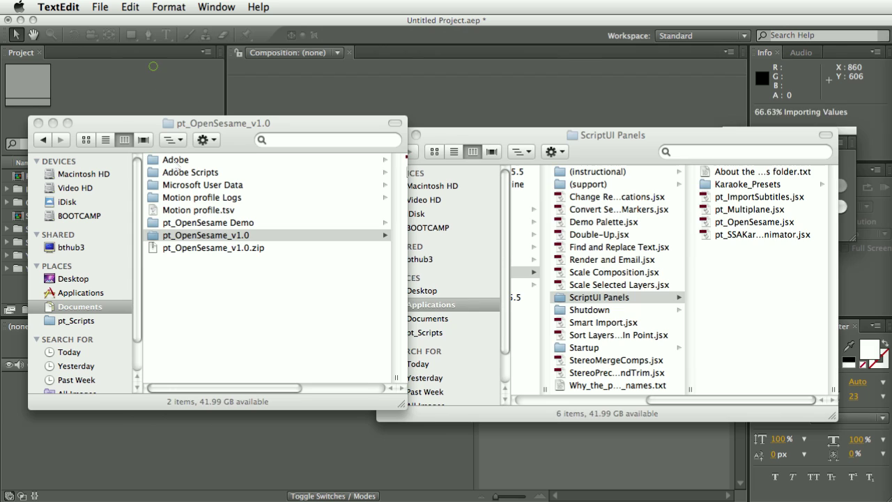
left_click(155, 66)
left_click(218, 208)
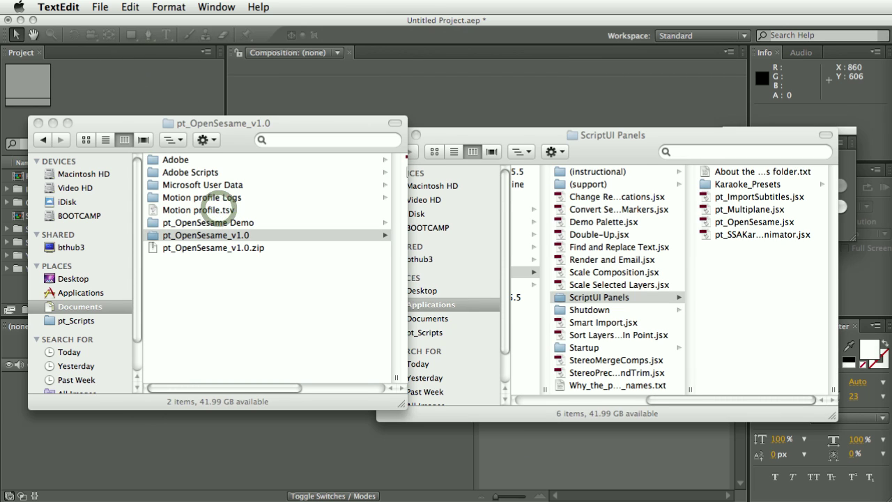
double_click(218, 207)
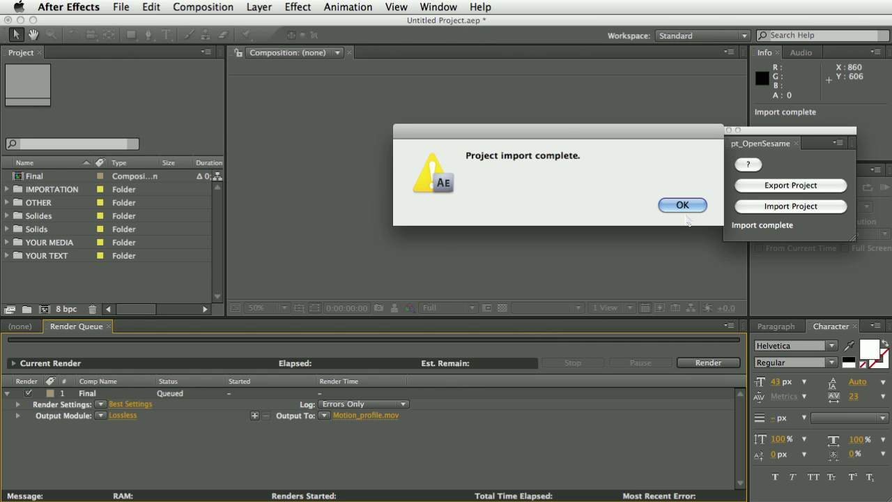
left_click(682, 205)
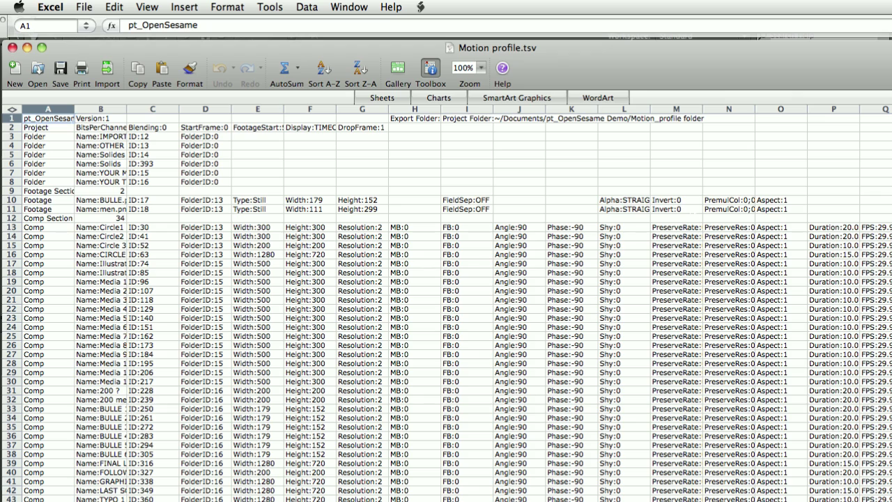
scroll(446, 306, "down", 7)
scroll(445, 306, "up", 7)
scroll(446, 306, "down", 10)
scroll(446, 307, "up", 10)
scroll(445, 306, "down", 20)
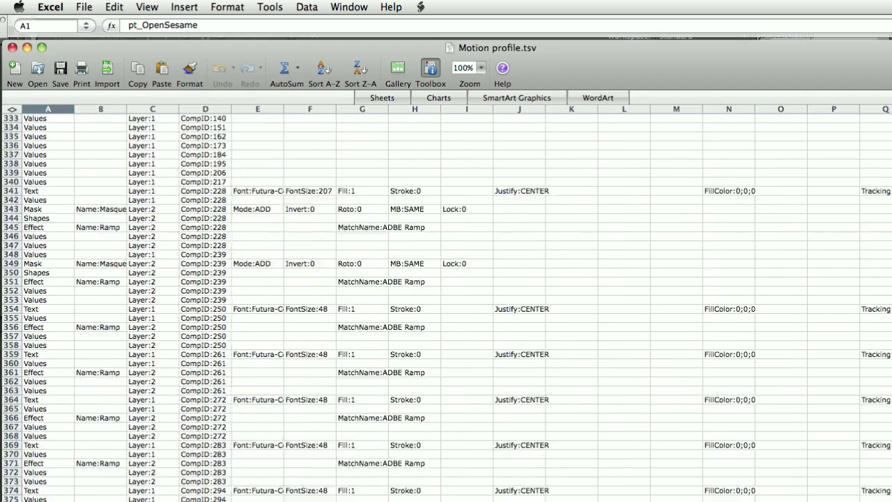
scroll(446, 306, "down", 20)
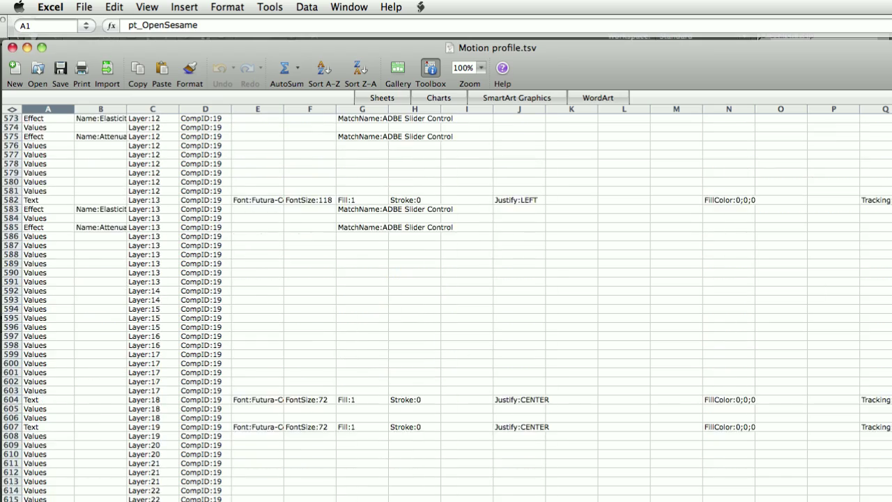
scroll(446, 306, "up", 20)
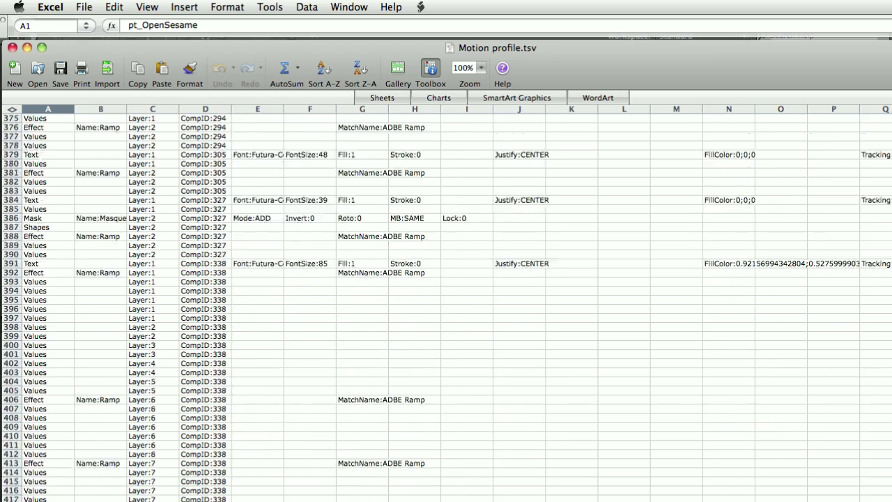
scroll(446, 306, "up", 20)
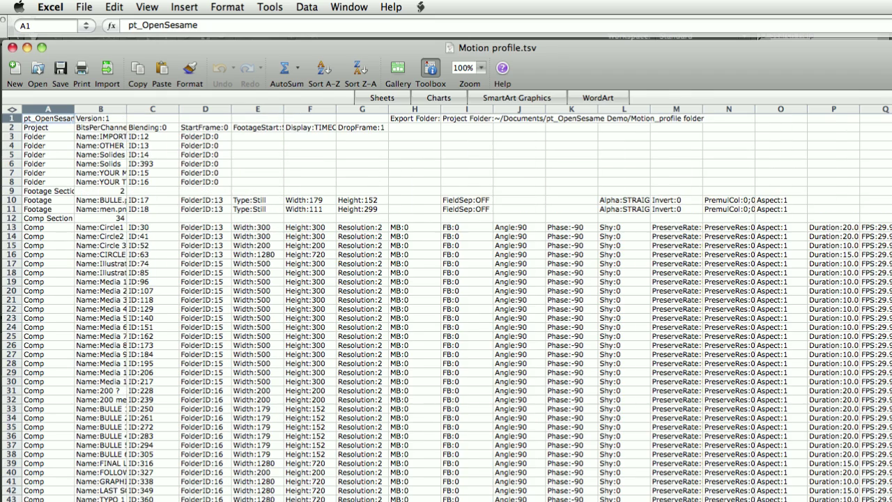
- Close Excel and return to the pt_OpenSesame panel in After Effects
left_click(12, 47)
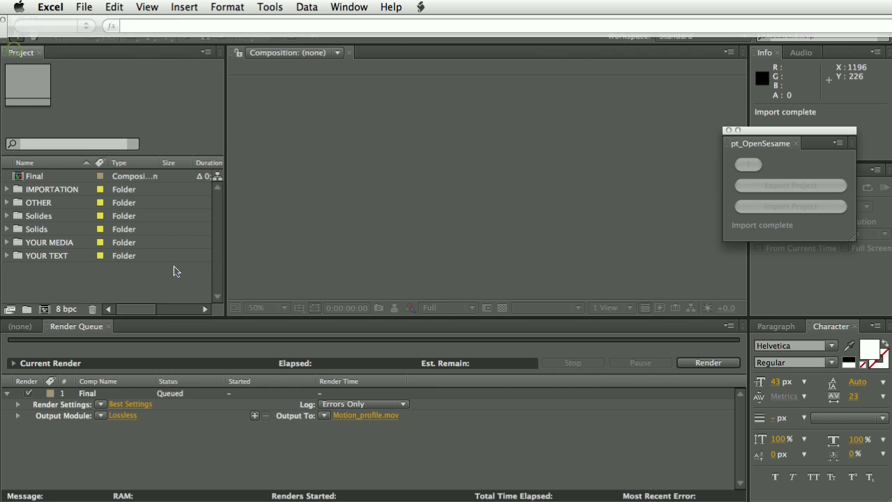
left_click(385, 234)
left_click(775, 144)
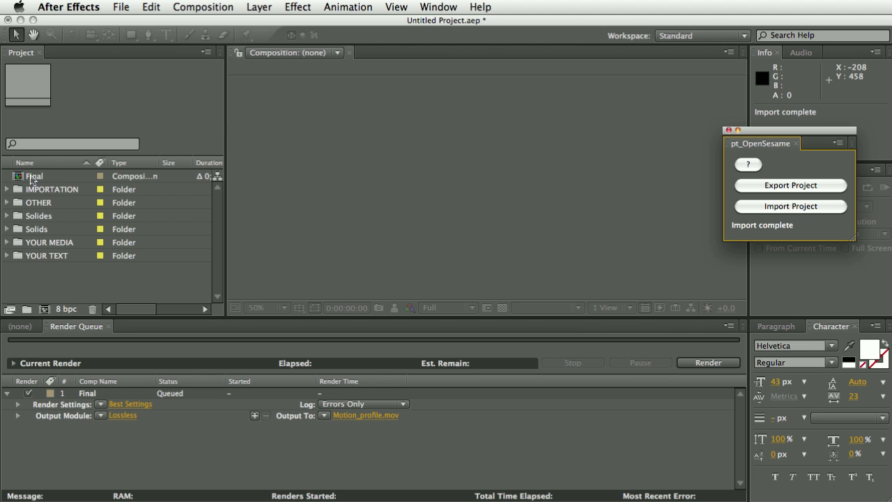
- Open the Final comp and scrub to 0;00;28;16 showing 'An illustration goes here...'
left_click(33, 176)
double_click(34, 176)
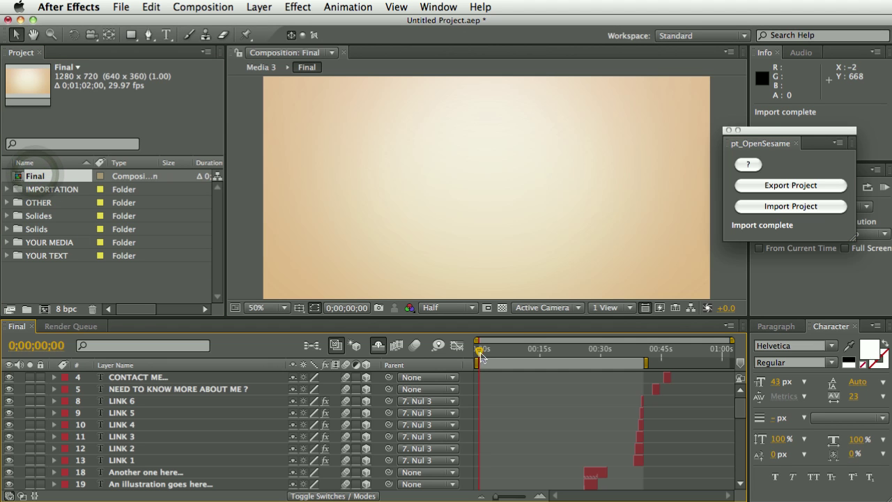
left_click_drag(478, 349, 537, 351)
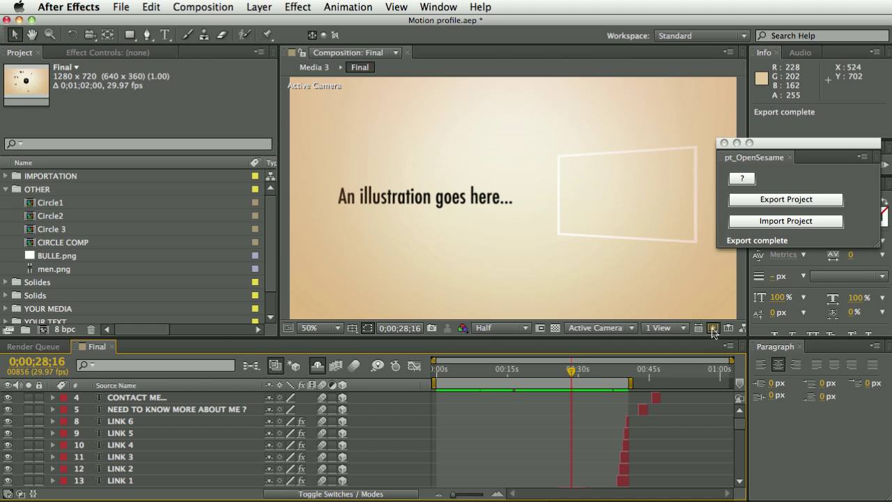
- Move the pt_OpenSesame panel up-left and open its '?' help and preferences window
left_click_drag(771, 143, 711, 100)
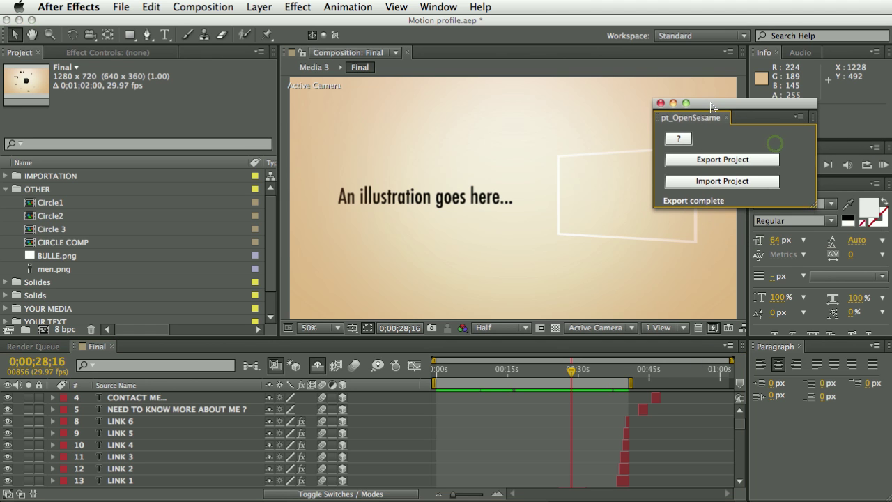
left_click(681, 137)
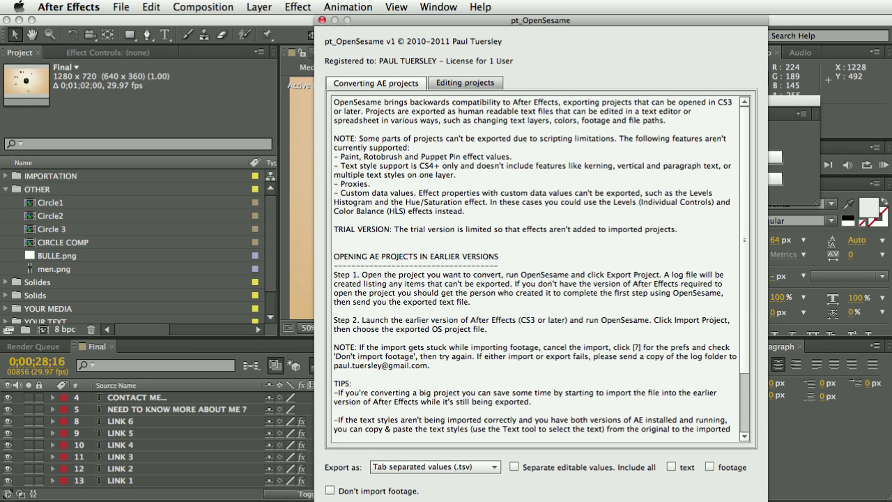
- Keep .tsv export in OpenSesame and enable separate editable values for text and footage
left_click(460, 84)
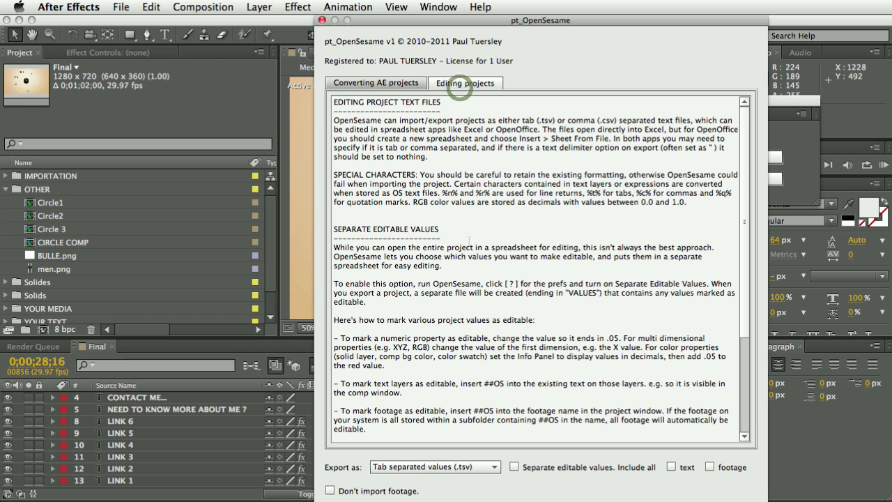
left_click(363, 80)
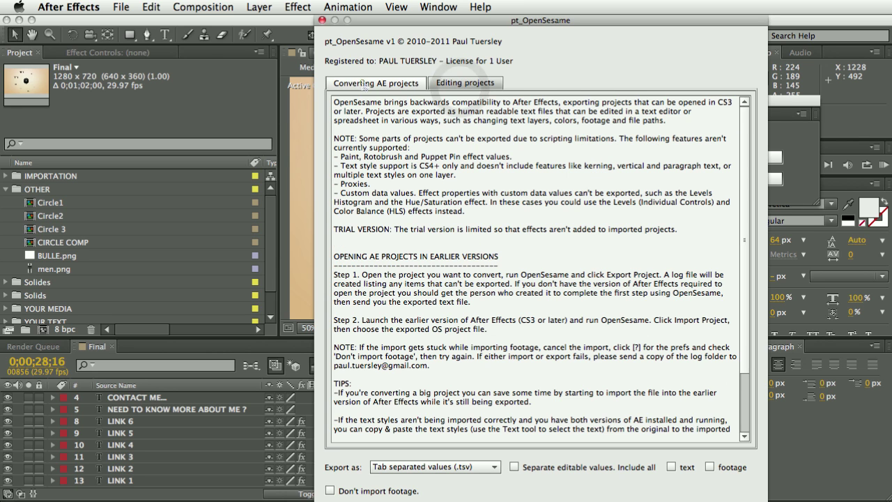
left_click(405, 471)
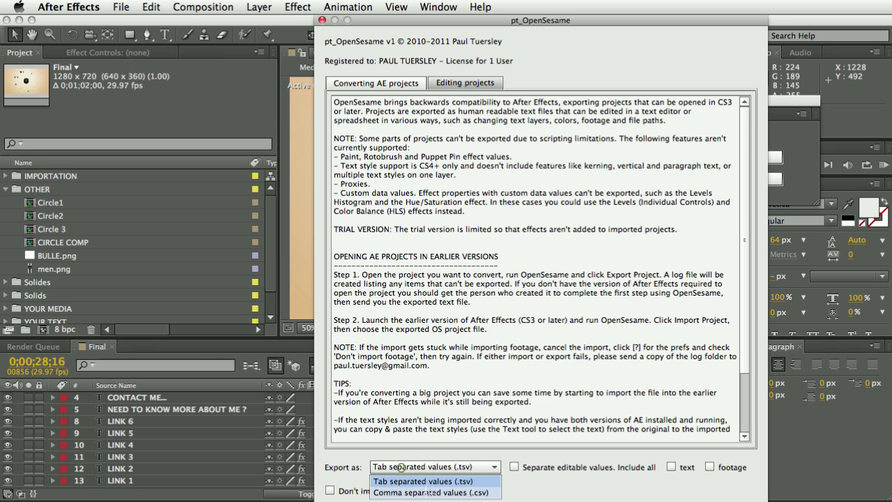
left_click(358, 459)
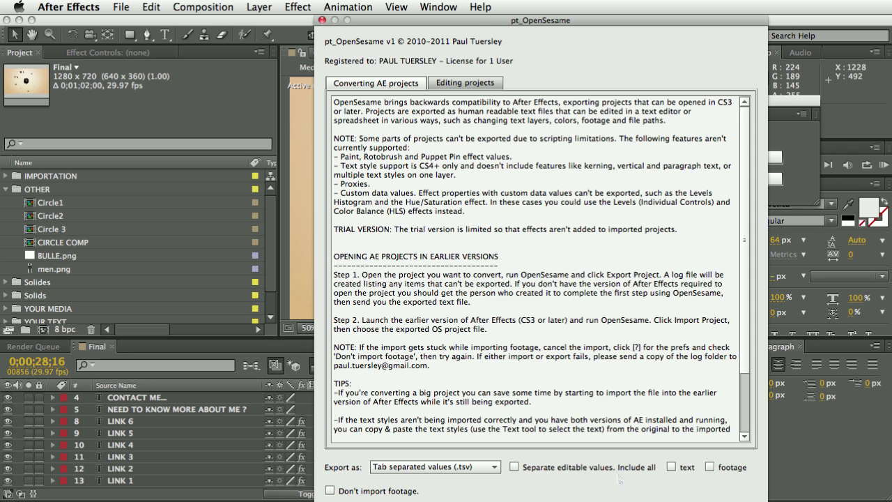
left_click(514, 466)
left_click(671, 466)
left_click(709, 466)
left_click(322, 20)
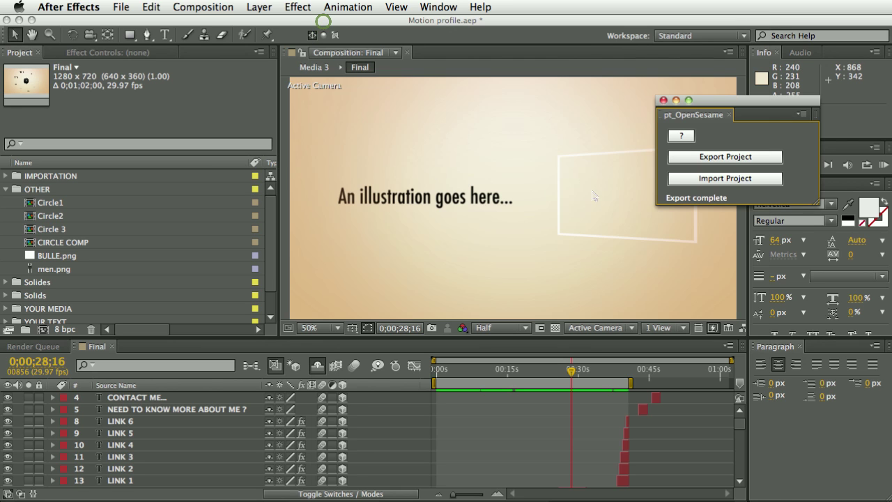
- Export the project as Motion profile2.tsv through OpenSesame's Export Project
left_click(725, 156)
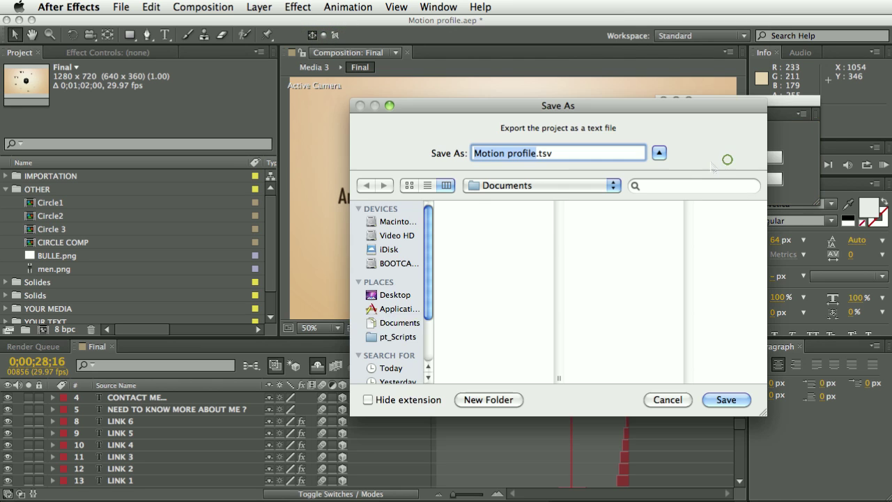
left_click(536, 154)
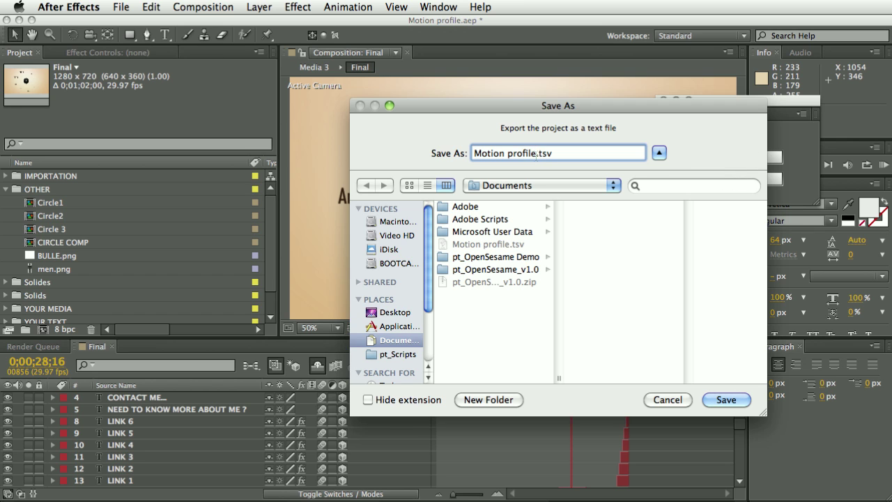
type("2")
key("Return")
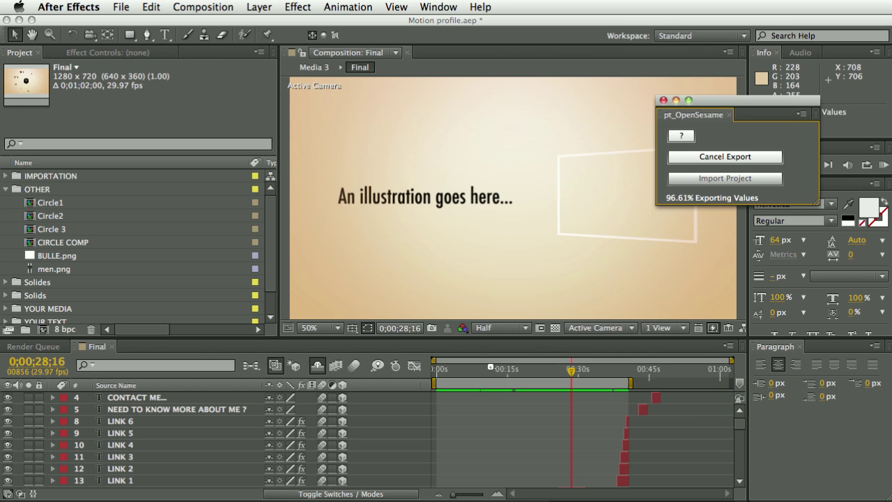
left_click(654, 237)
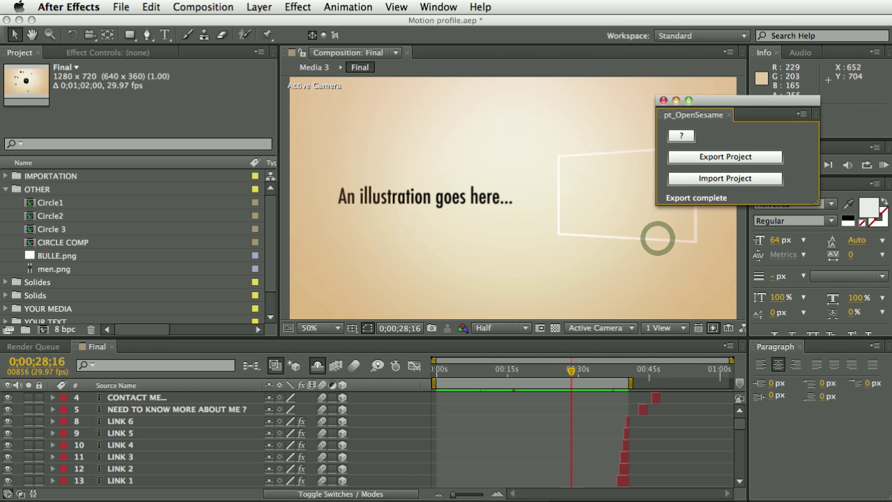
- Open Motion profile2 VALUES.tsv from the pt_OpenSesame_v1.0 folder in Finder
key("super+Tab")
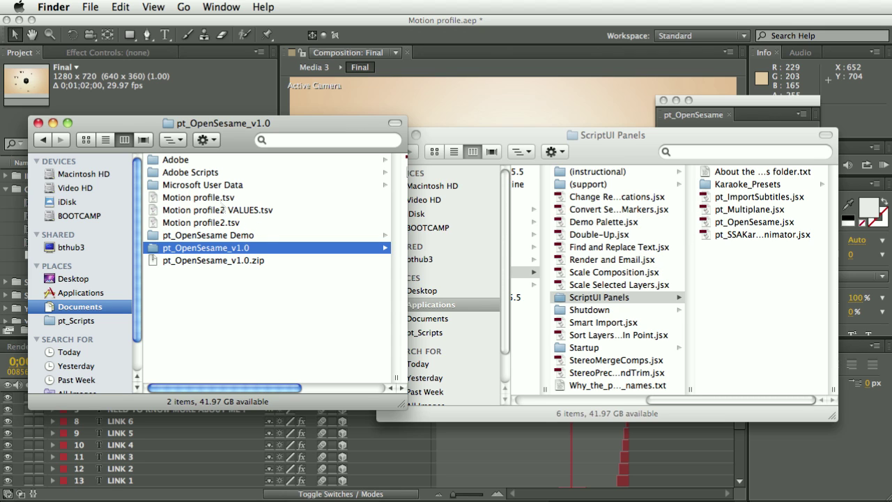
left_click_drag(405, 402, 519, 430)
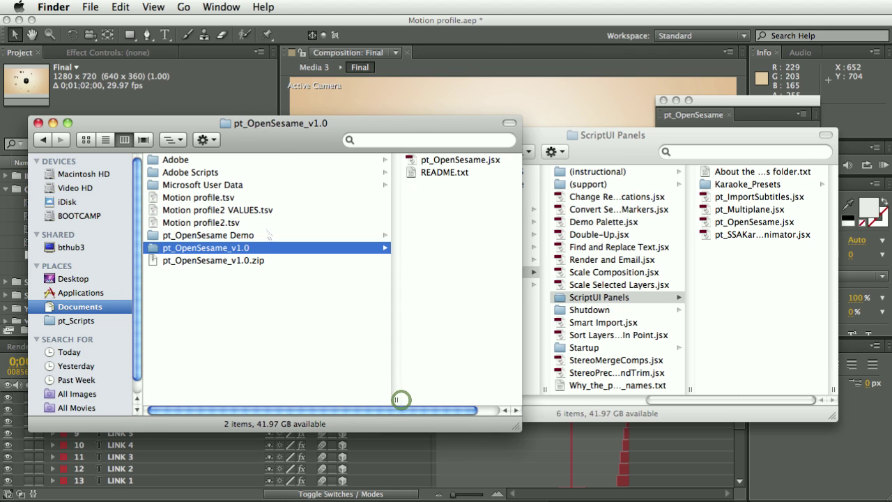
left_click_drag(237, 210, 249, 210)
double_click(236, 208)
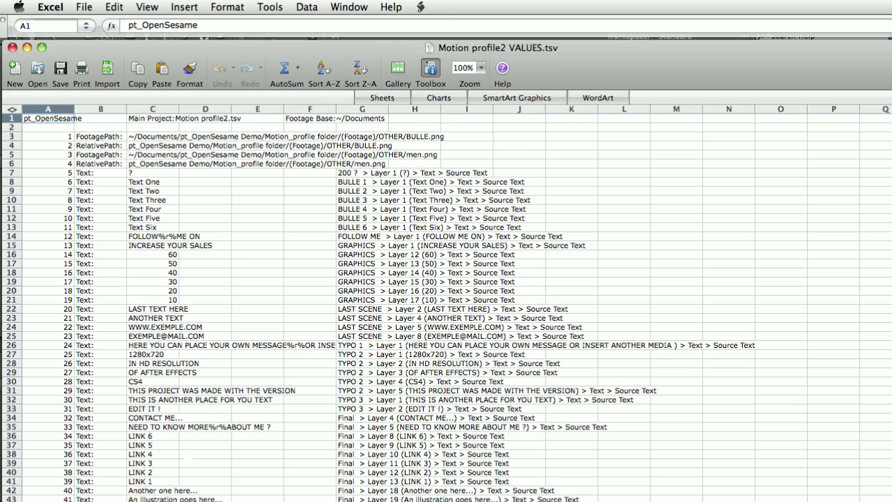
- Scroll through the text-value rows of Motion profile2 VALUES.tsv and back up
scroll(446, 306, "down", 15)
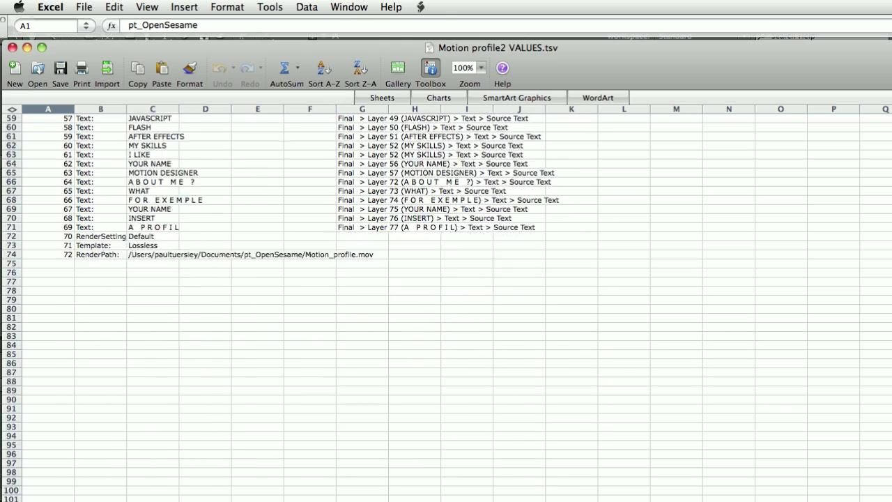
scroll(446, 306, "up", 10)
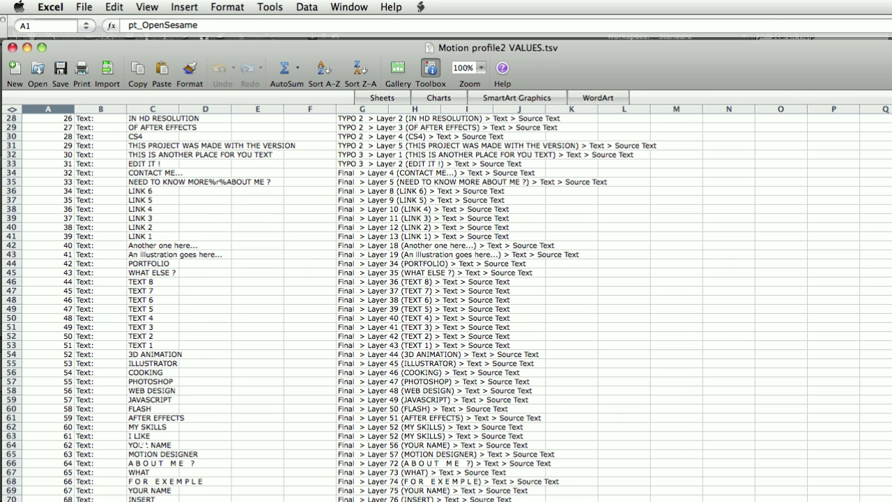
- Enter a person's name in C64, set LINK 1–3 to APPLE, ORANGE, BANANA, then save and close
left_click(143, 444)
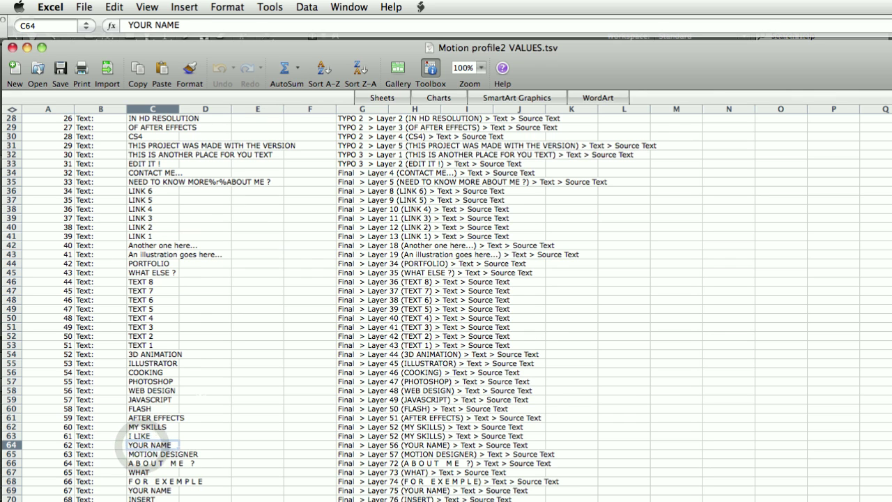
type("PAUL TUE")
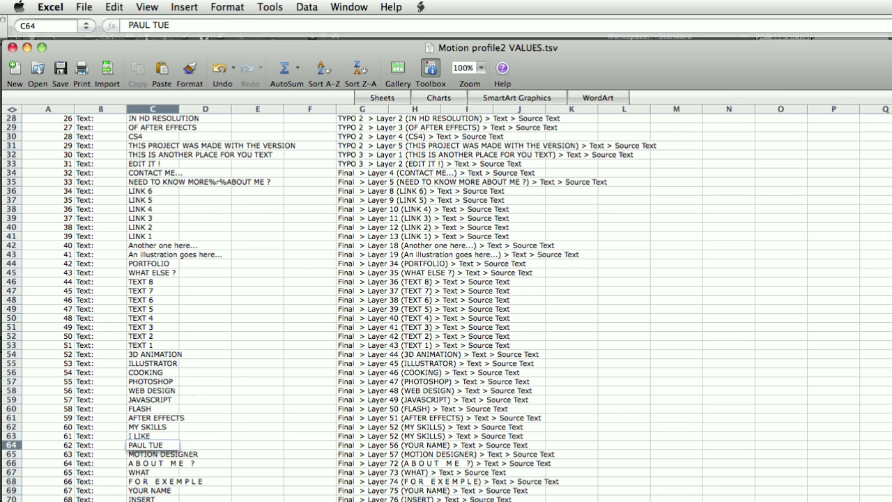
type("RSLEY")
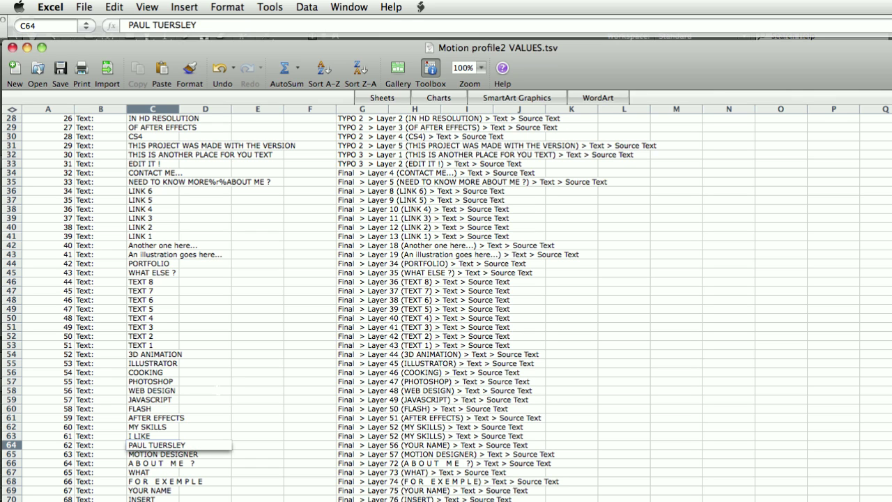
left_click(149, 236)
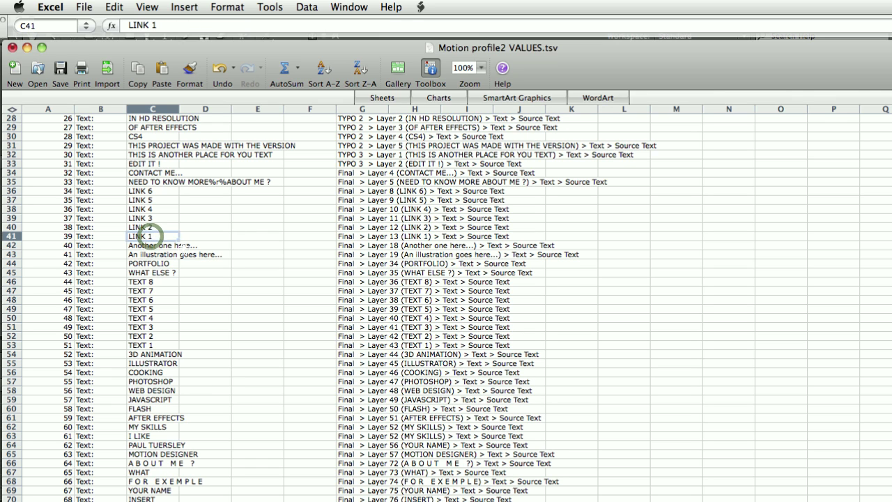
type("APPLE")
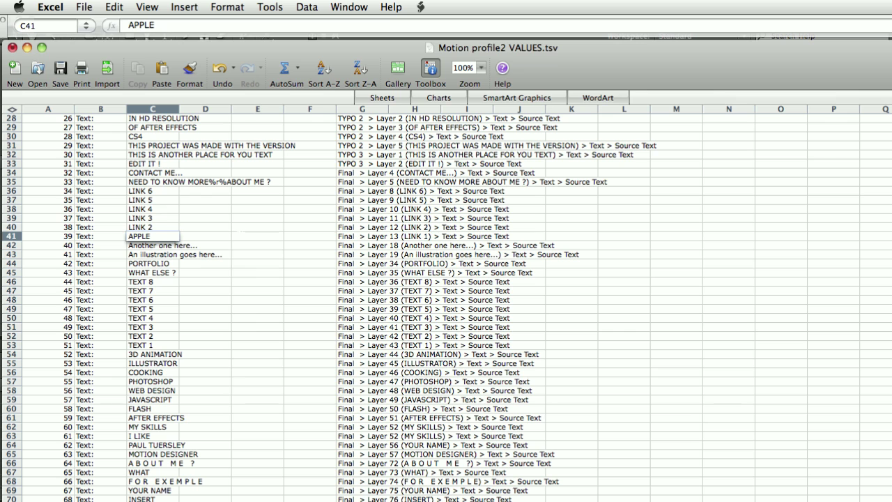
left_click(149, 227)
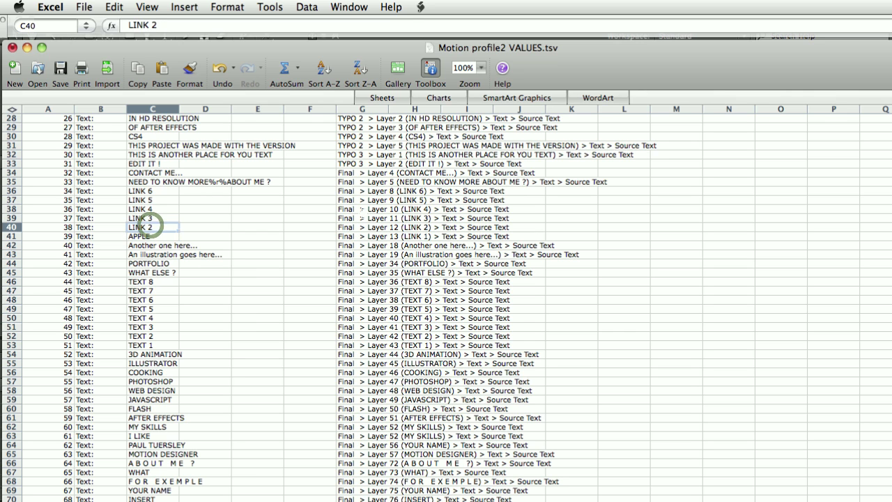
type("ORAN")
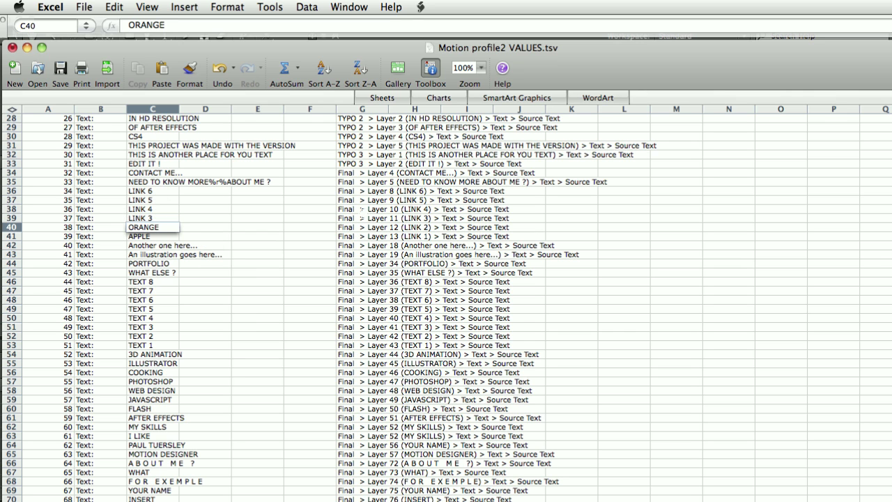
type("GE")
left_click(150, 217)
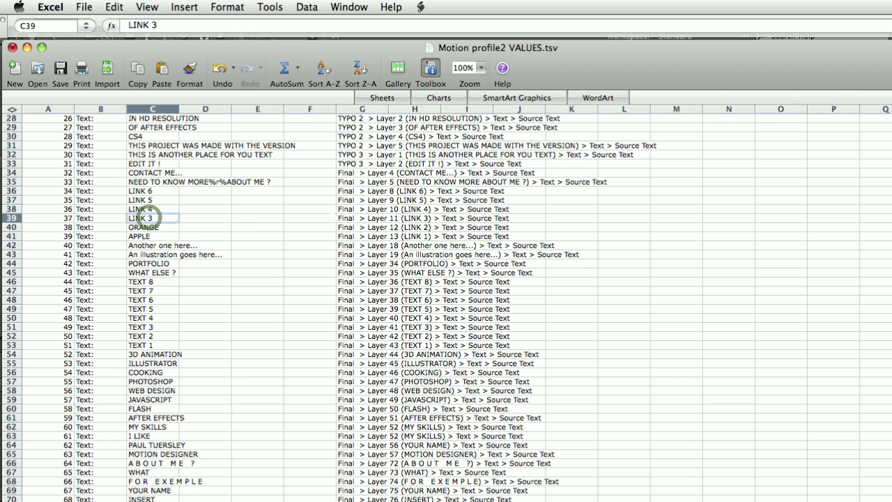
type("BANANA")
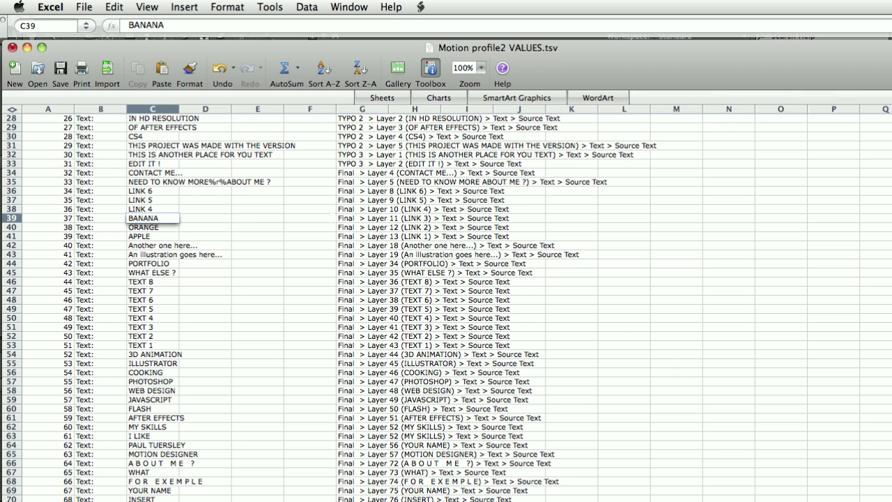
left_click(12, 46)
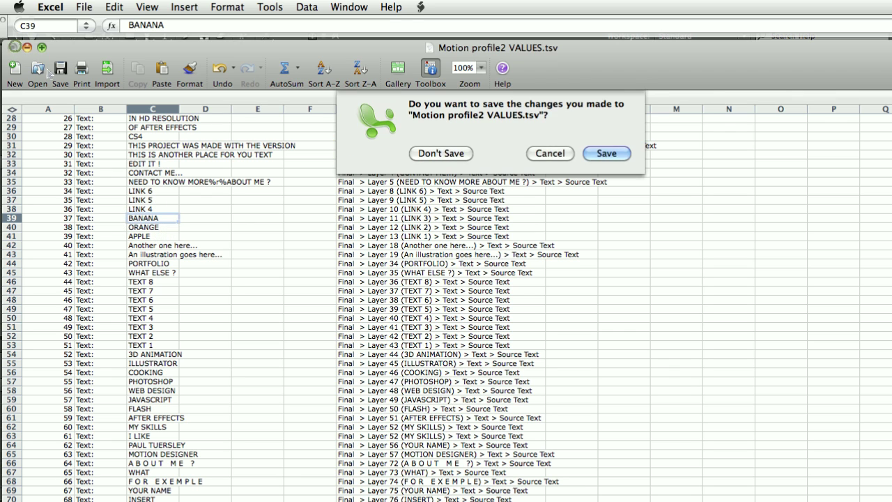
left_click(606, 154)
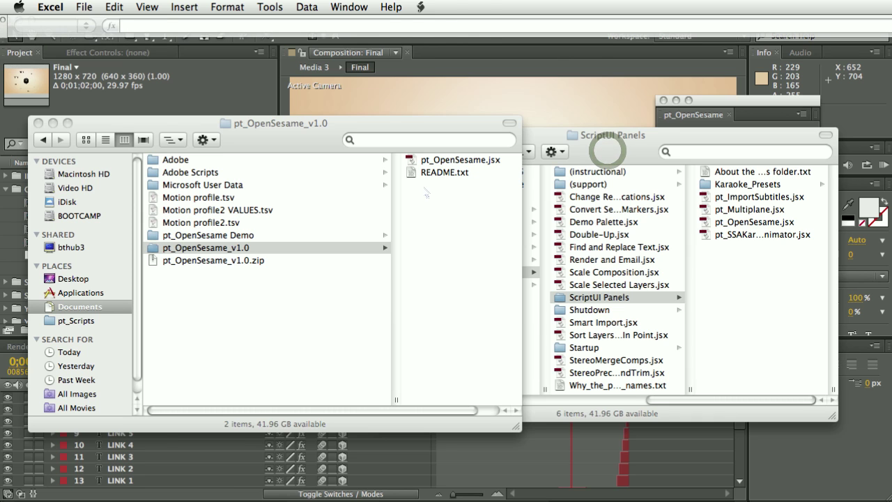
- Import Motion profile2 VALUES.tsv with OpenSesame, discarding changes to the current project
left_click(237, 80)
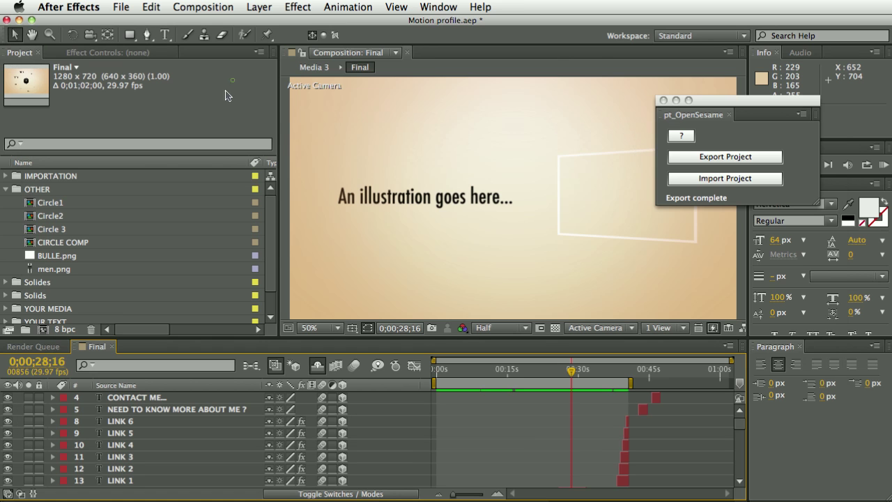
left_click(709, 179)
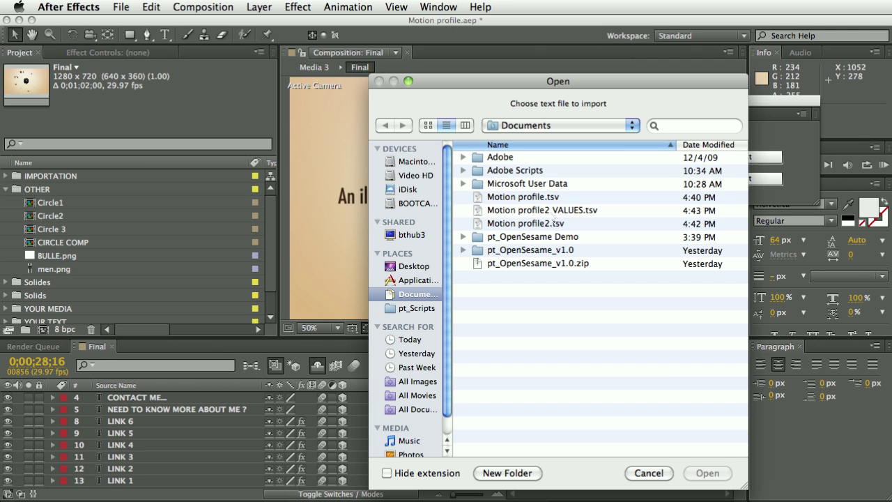
left_click(553, 210)
double_click(553, 209)
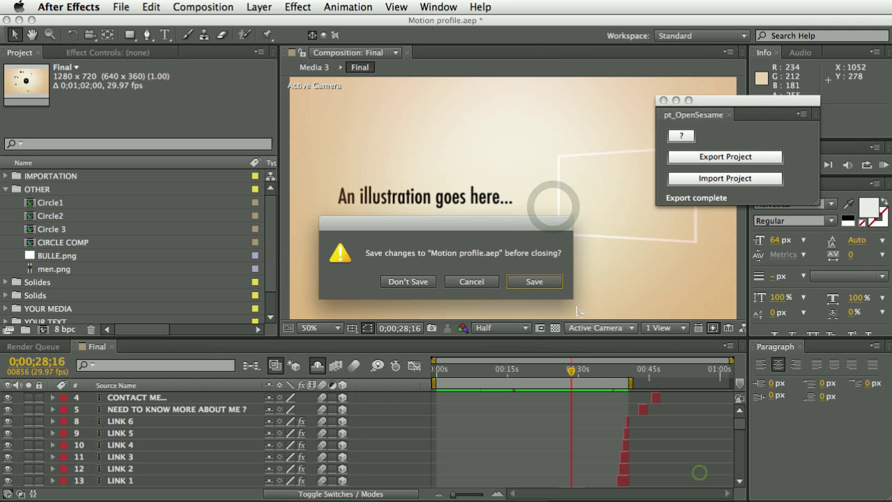
left_click(407, 280)
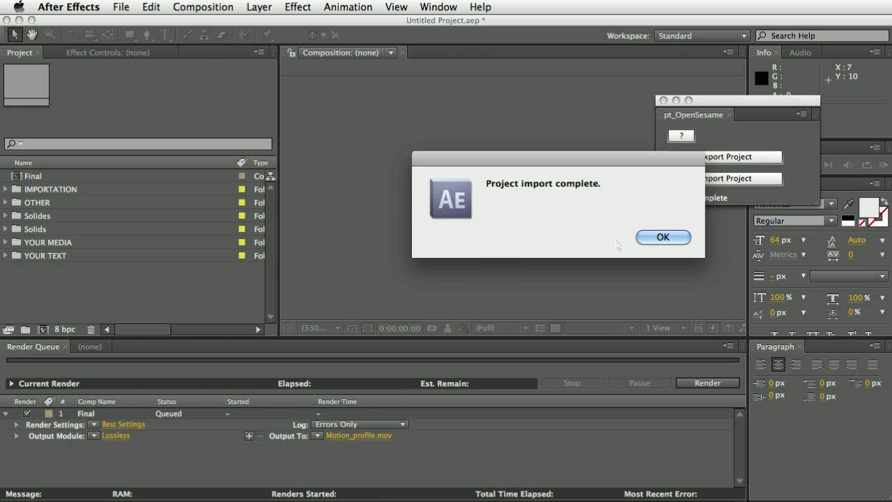
- Open the re-imported Final composition and scrub to about 5 seconds to check the titles
left_click(642, 238)
left_click(42, 178)
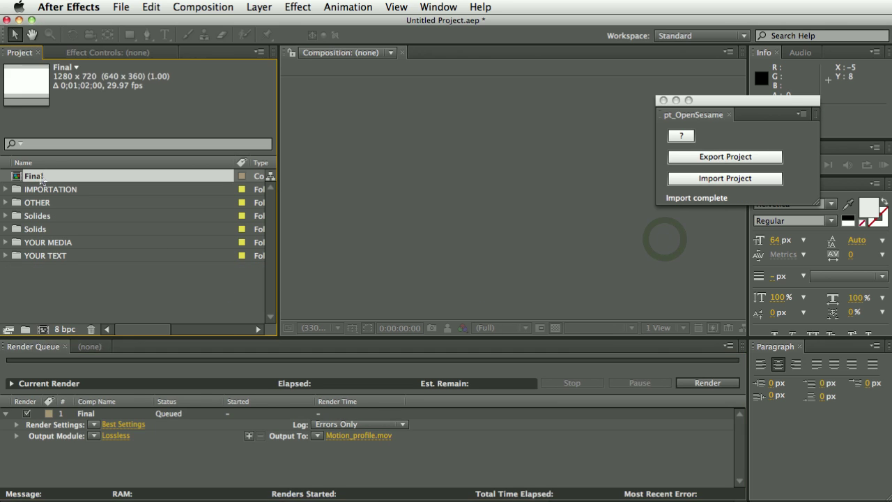
double_click(35, 176)
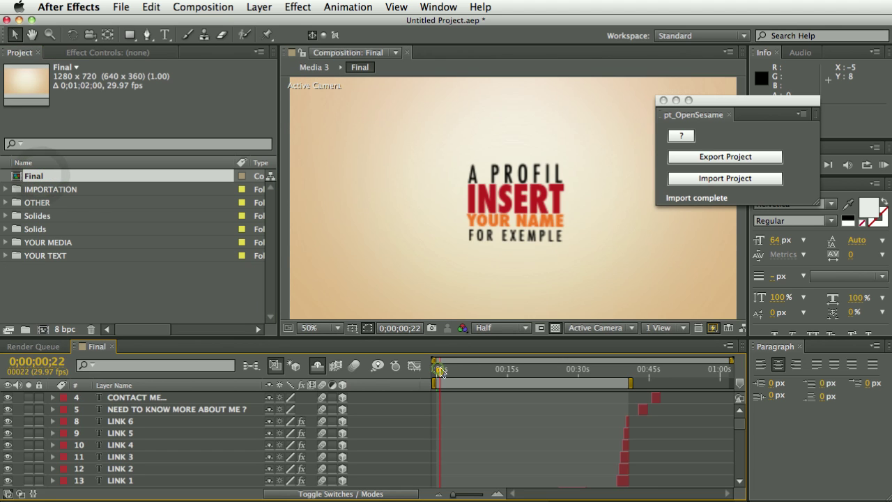
left_click_drag(440, 371, 620, 351)
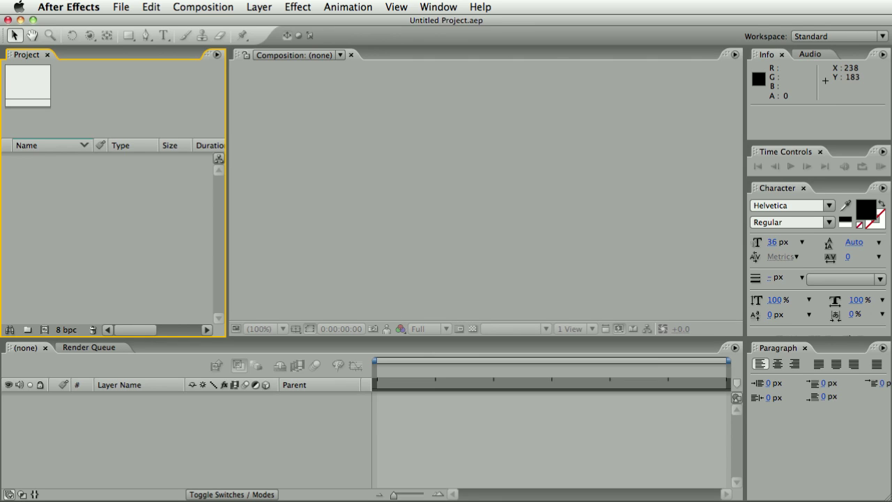
- Show the pt_OpenSesame panel and import Motion profile.tsv, acknowledging the PSD warning
left_click(422, 6)
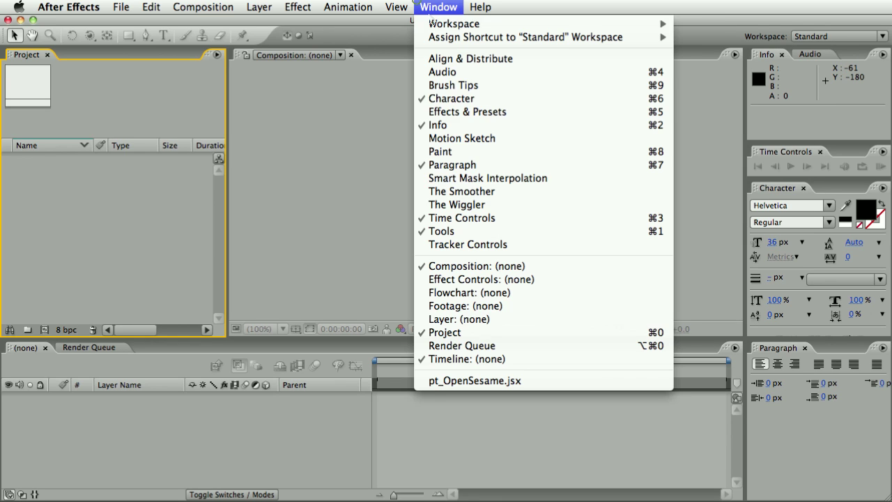
left_click(501, 380)
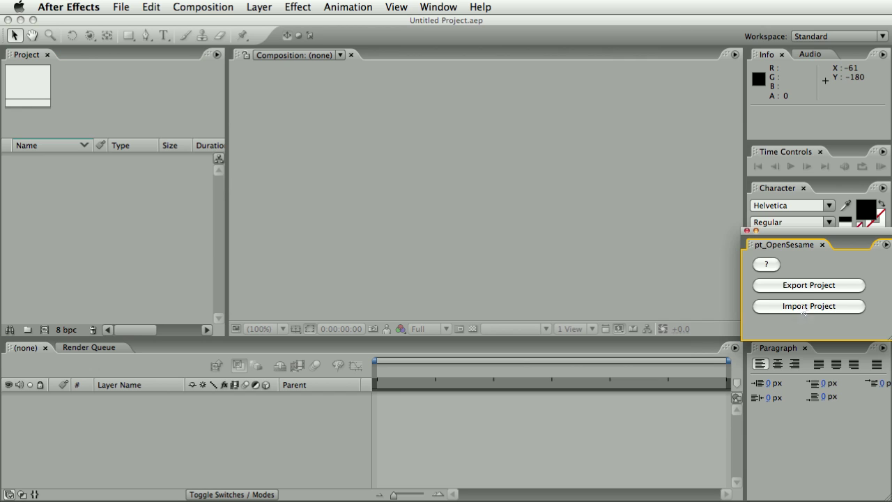
left_click(805, 306)
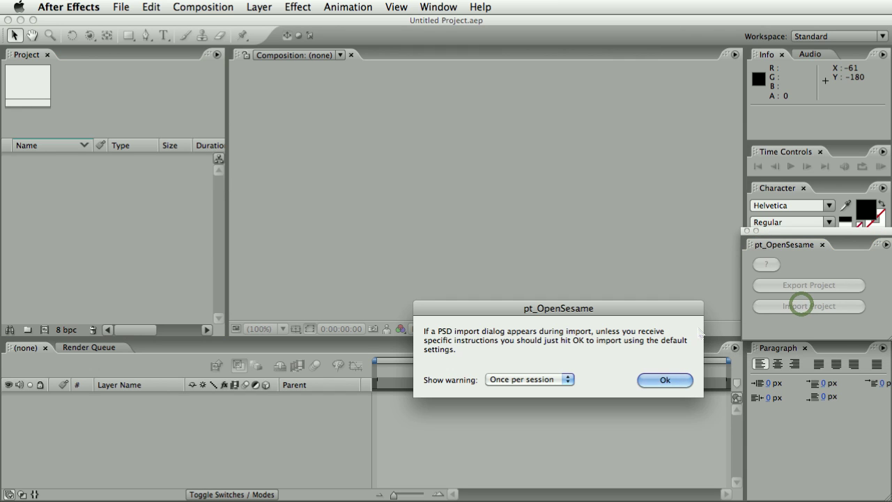
left_click(663, 377)
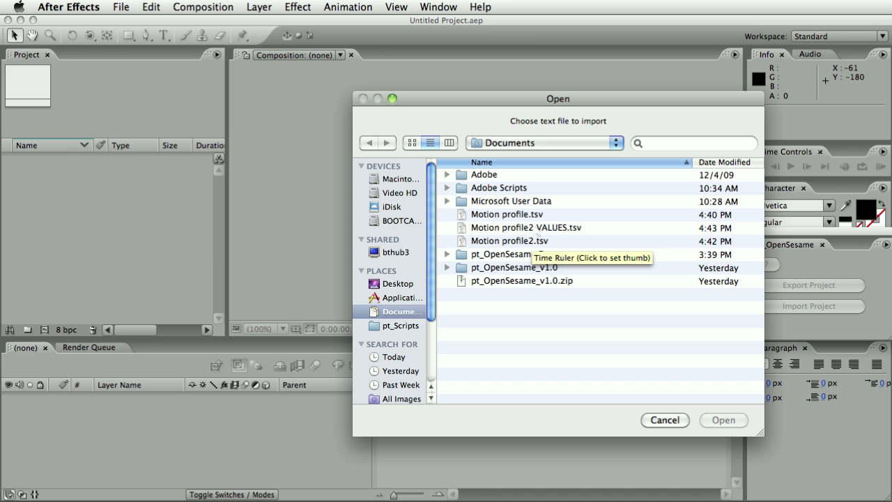
left_click(532, 215)
left_click(718, 419)
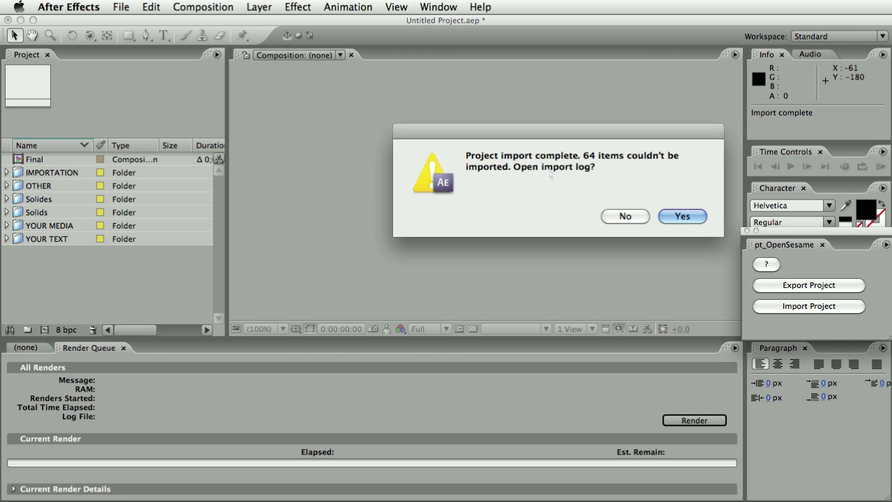
- Review the import log of missing Futura font errors in TextEdit, then close it
left_click(681, 217)
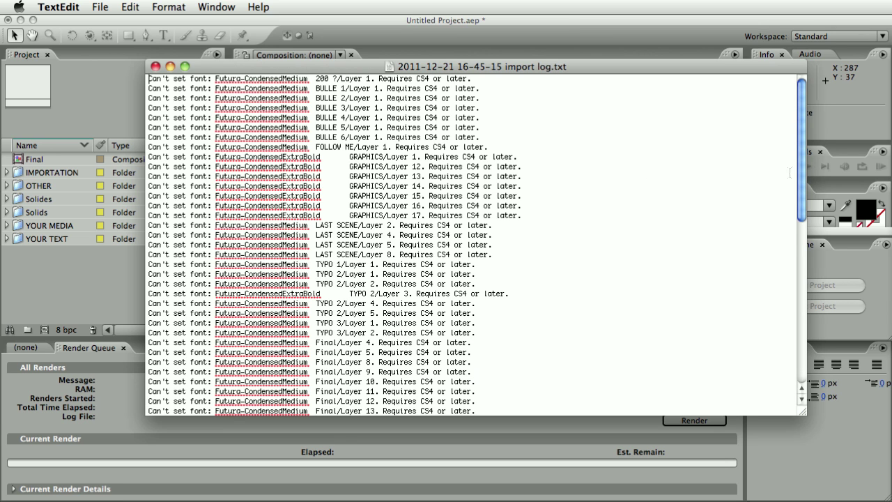
left_click_drag(803, 175, 789, 381)
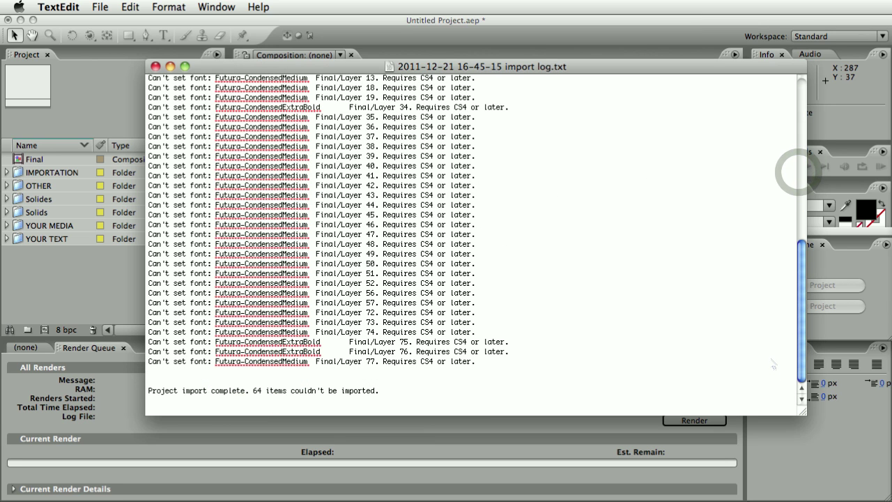
scroll(763, 346, "up", 10)
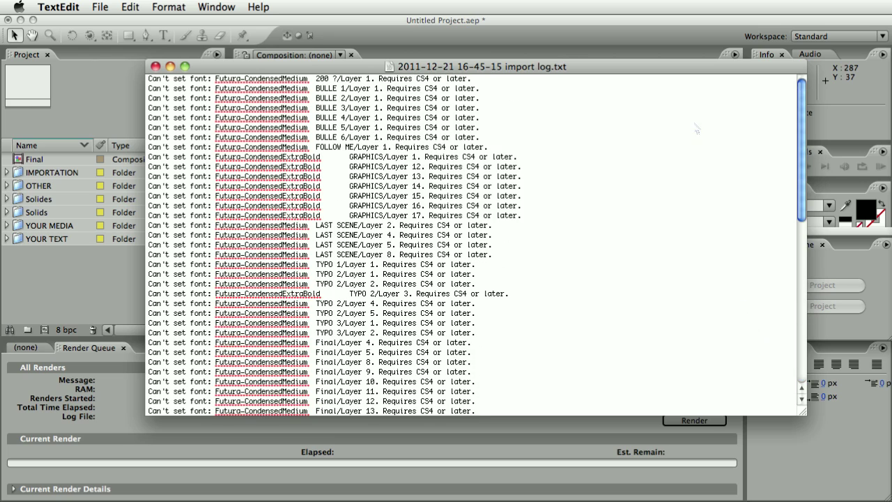
scroll(698, 134, "down", 10)
scroll(696, 244, "up", 10)
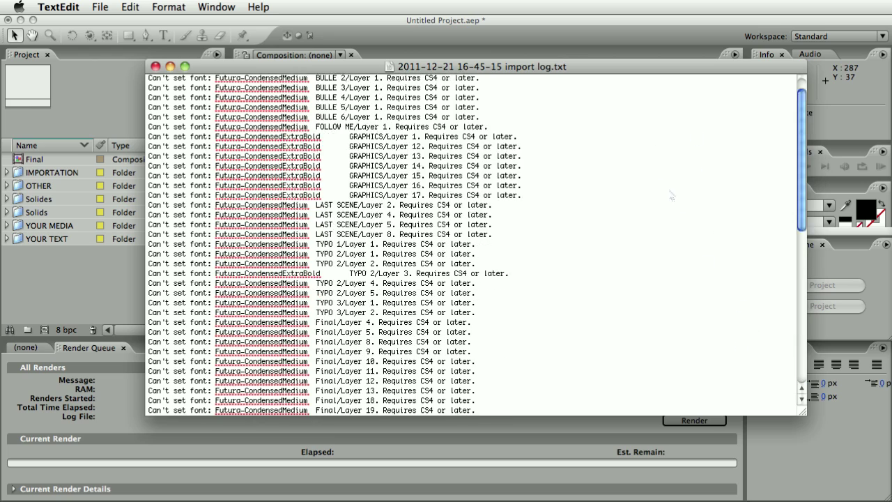
scroll(675, 195, "down", 10)
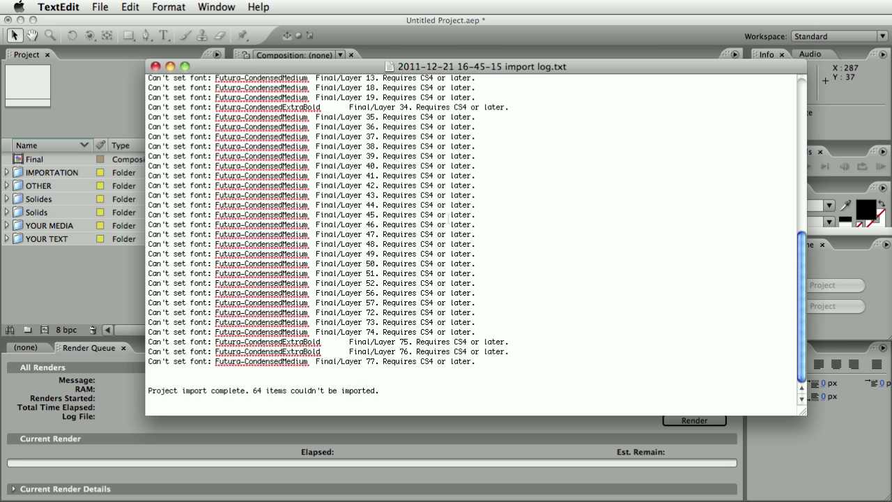
left_click(155, 66)
- Open the imported Final composition, scrub its text over time, and scroll the layer list
left_click(168, 105)
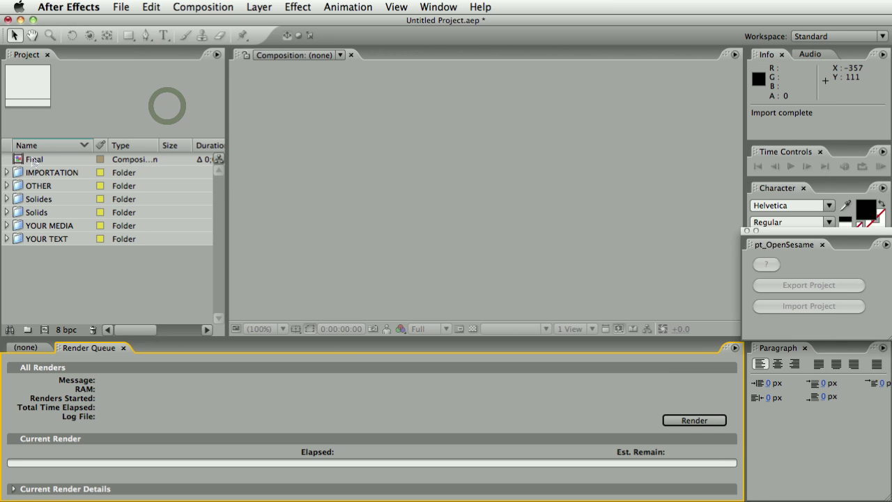
double_click(32, 160)
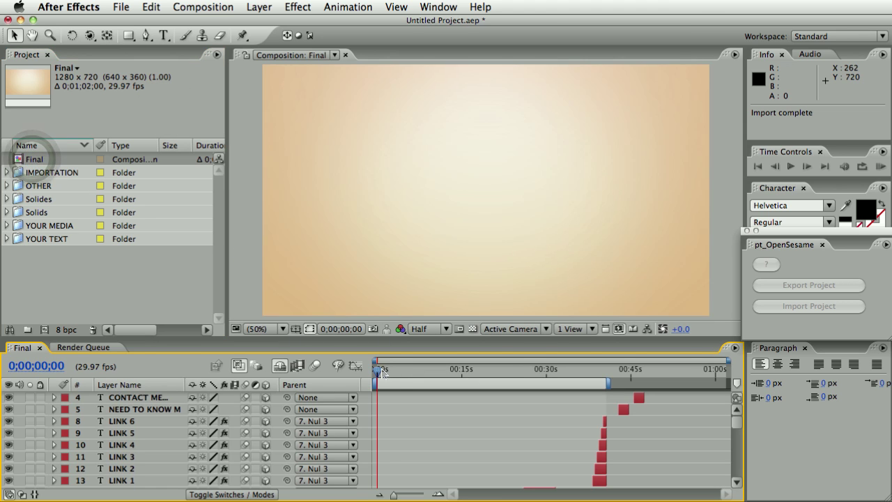
mouse_move(381, 372)
left_mouse_down()
mouse_move(597, 372)
mouse_move(382, 372)
left_mouse_up()
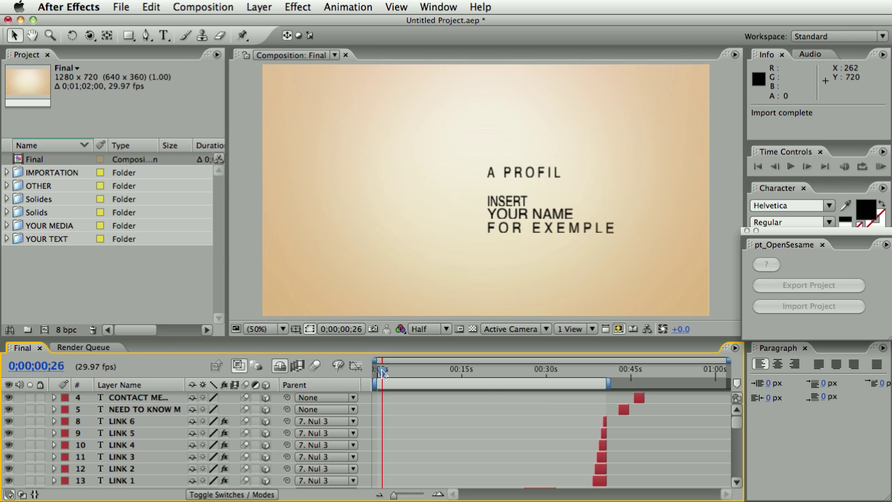
left_click_drag(737, 417, 742, 486)
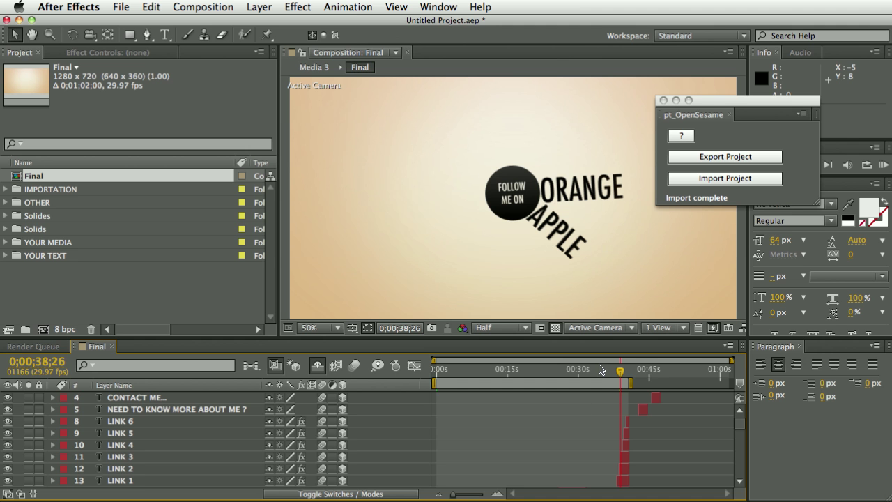
- Copy the styled A PROFIL text from the original and paste it over the imported A PROFIL
left_click_drag(617, 374, 439, 374)
left_click_drag(738, 438, 739, 490)
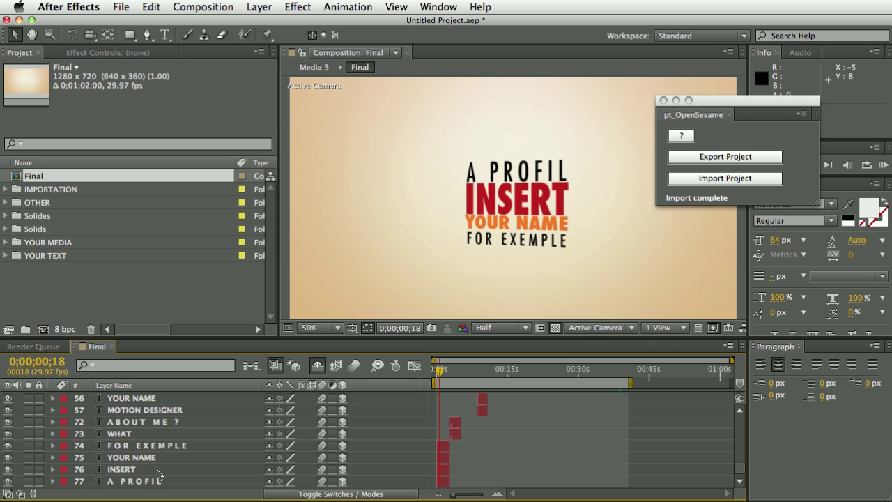
double_click(499, 172)
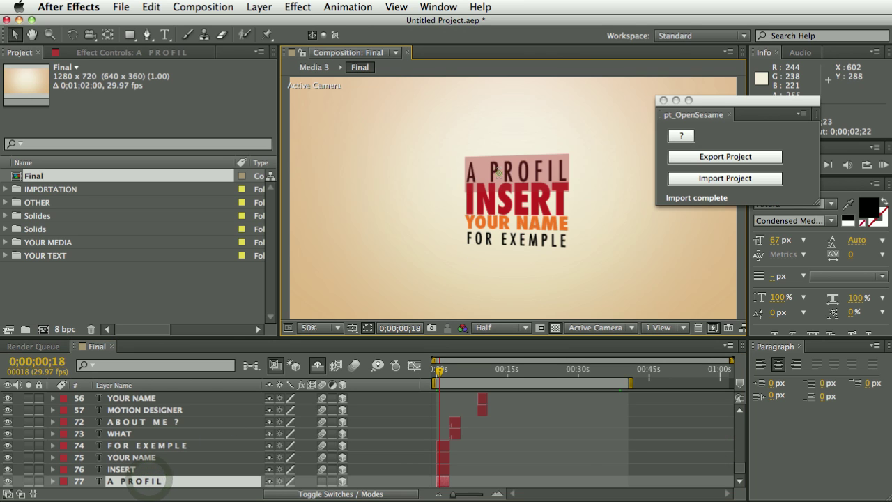
left_click(151, 7)
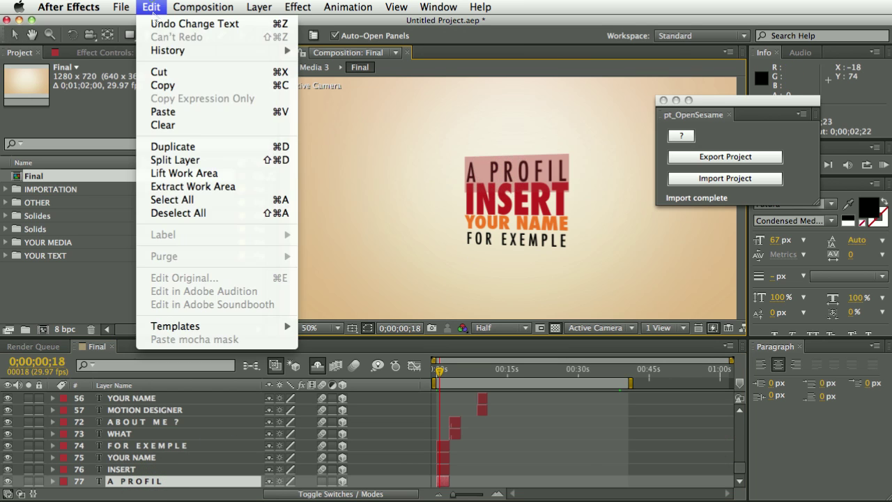
left_click(171, 85)
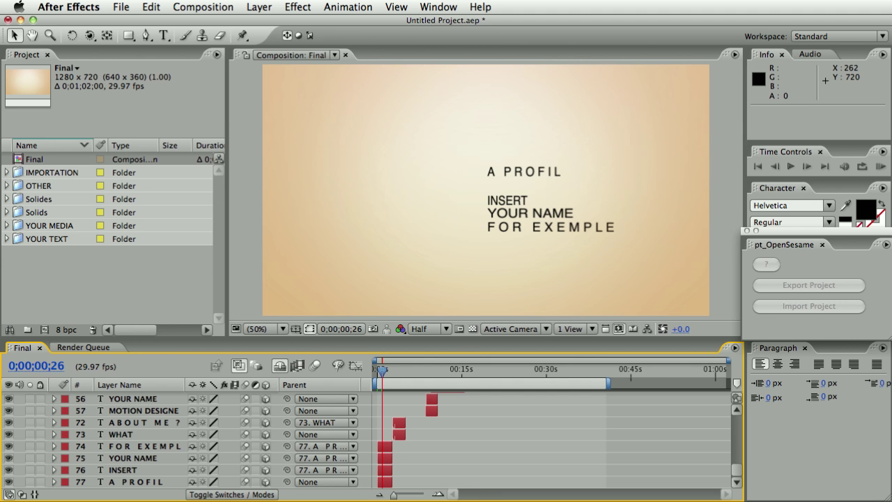
left_click(136, 481)
double_click(135, 481)
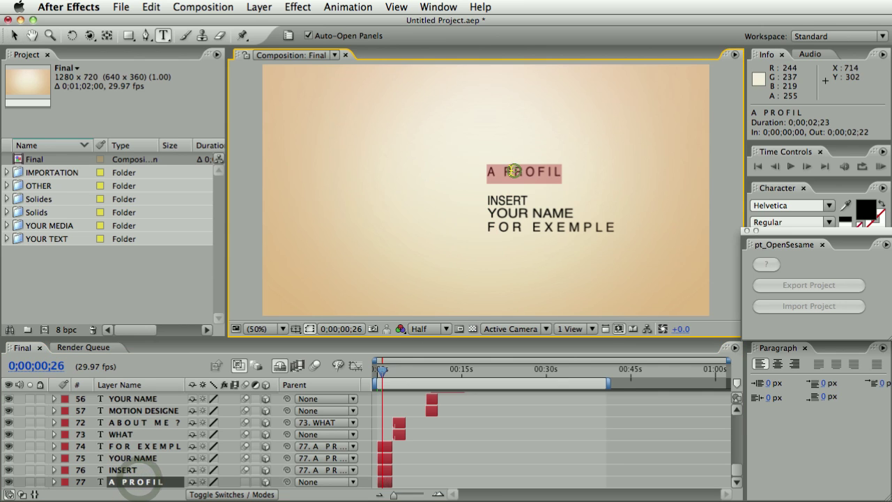
right_click(514, 172)
left_click(505, 225)
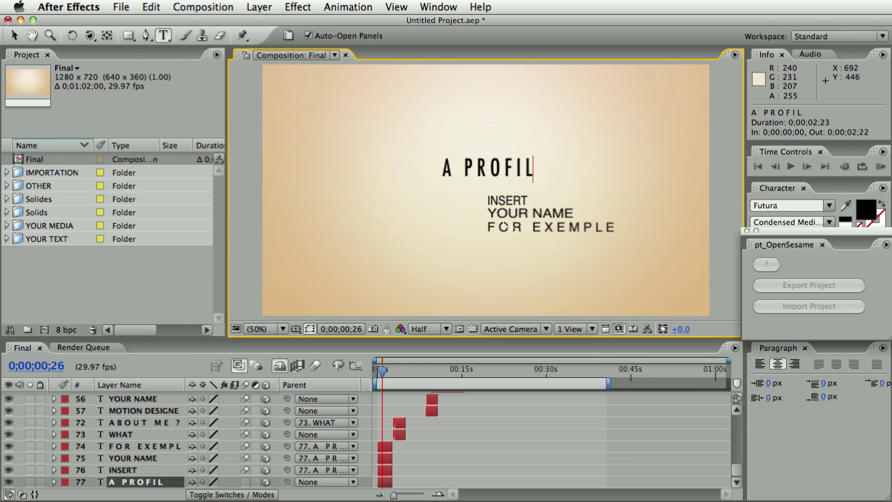
left_click(157, 482)
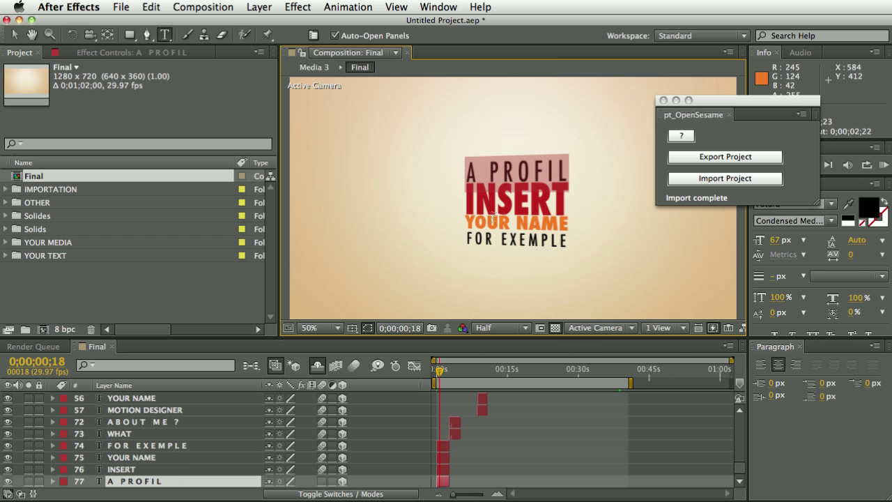
- Transfer the red styled INSERT text from the original onto the imported INSERT layer
double_click(121, 469)
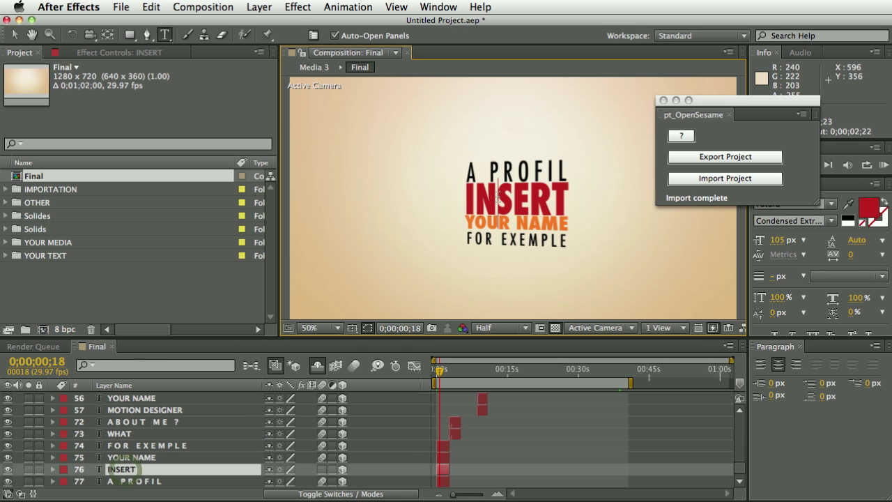
right_click(512, 203)
left_click(510, 300)
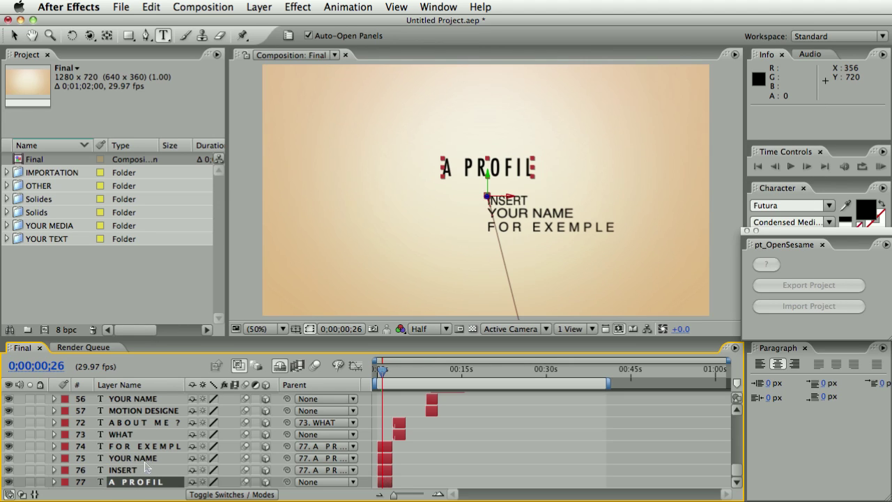
double_click(143, 469)
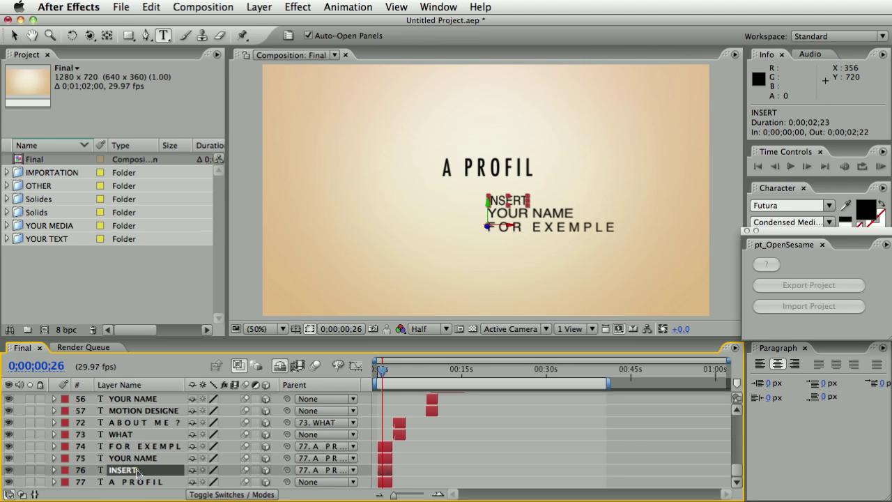
right_click(498, 202)
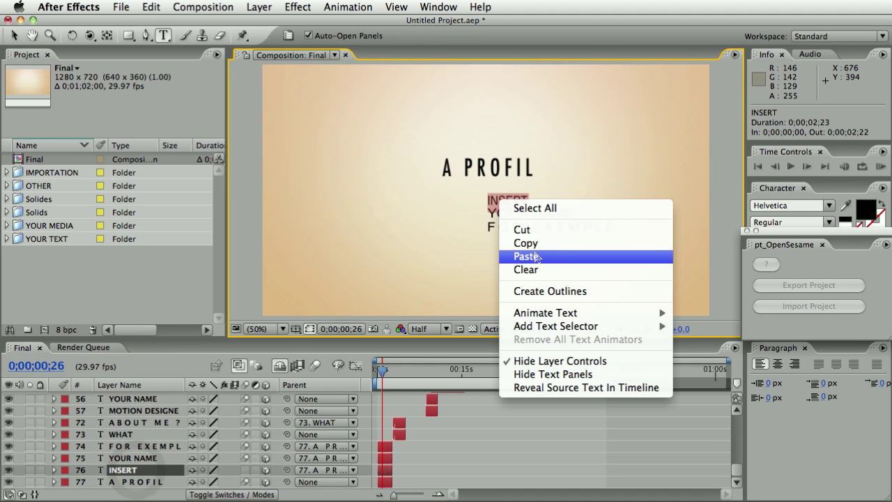
left_click(526, 255)
left_click(133, 458)
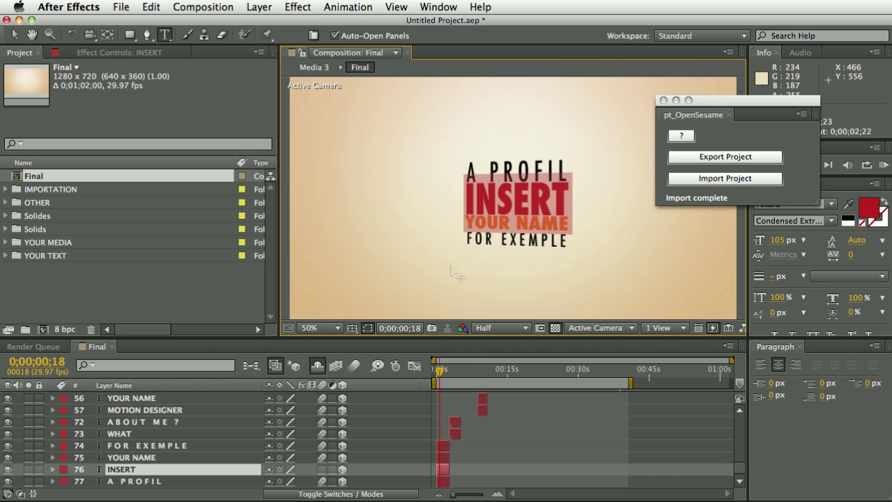
- Paste the orange Futura YOUR NAME text from the original over the imported YOUR NAME
left_click(168, 457)
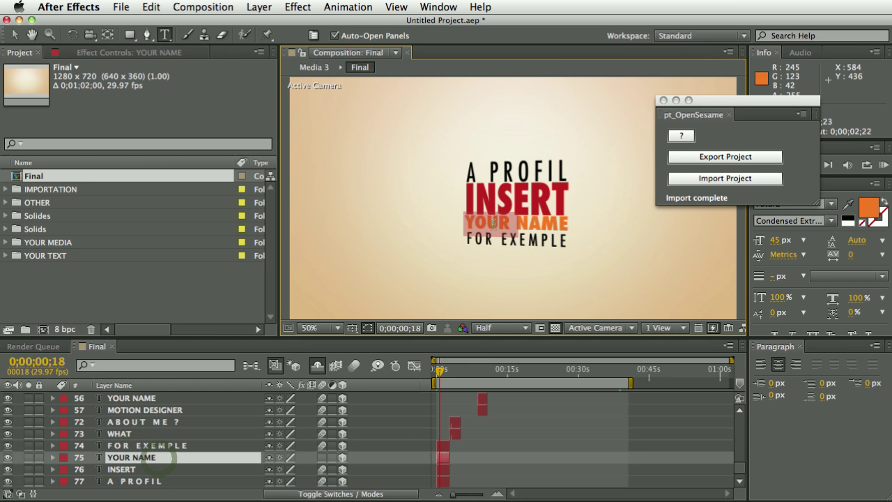
double_click(494, 225)
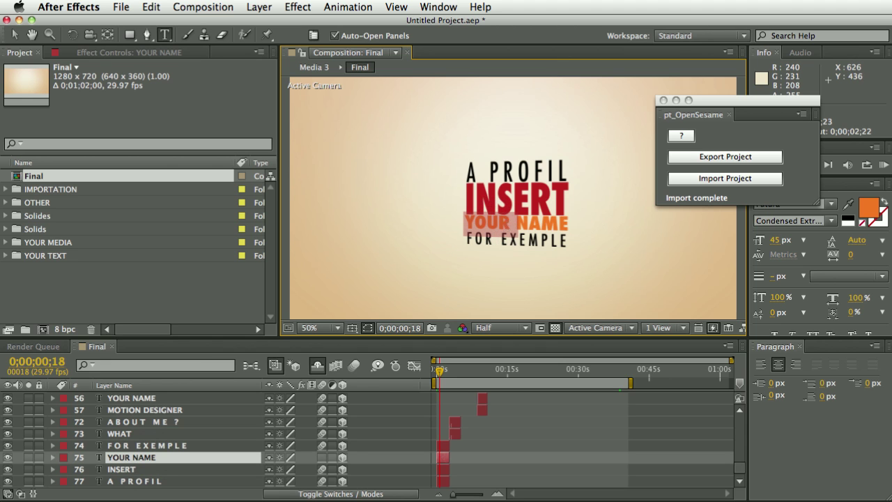
right_click(500, 222)
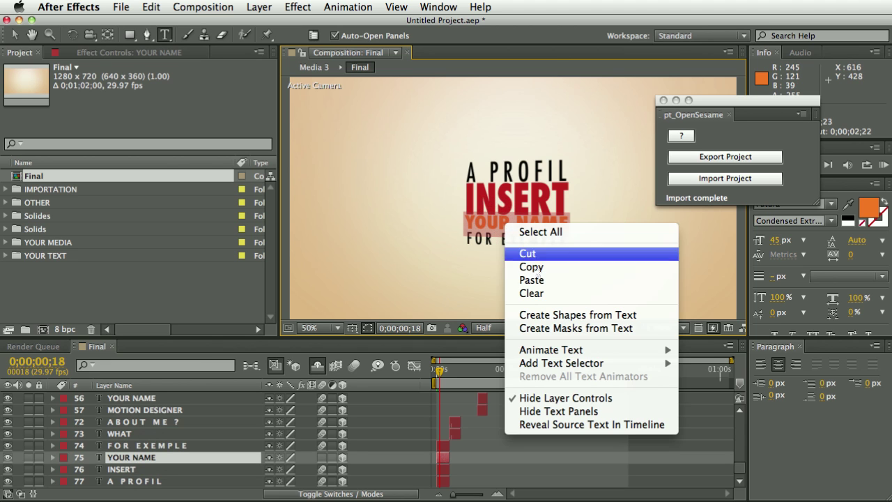
left_click(519, 231)
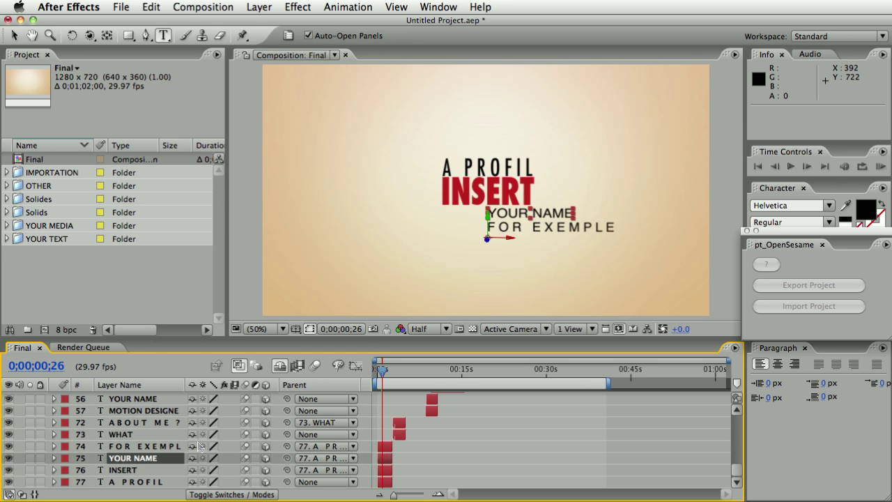
double_click(508, 223)
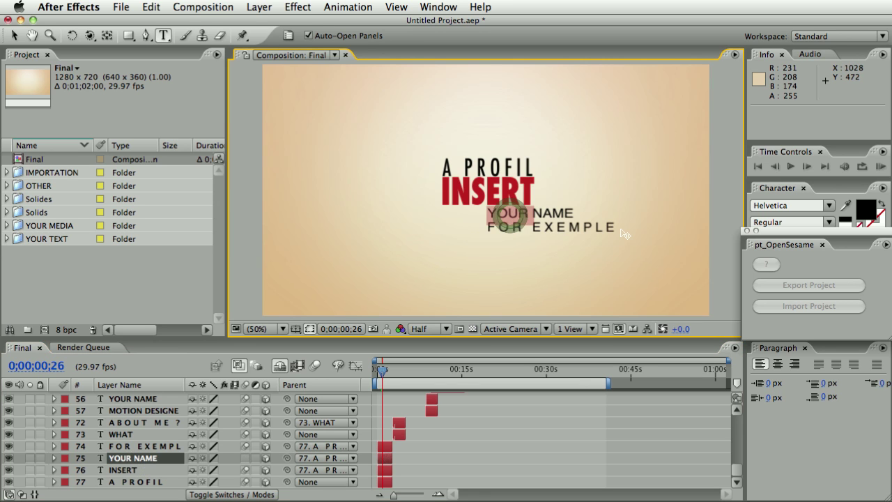
type("v")
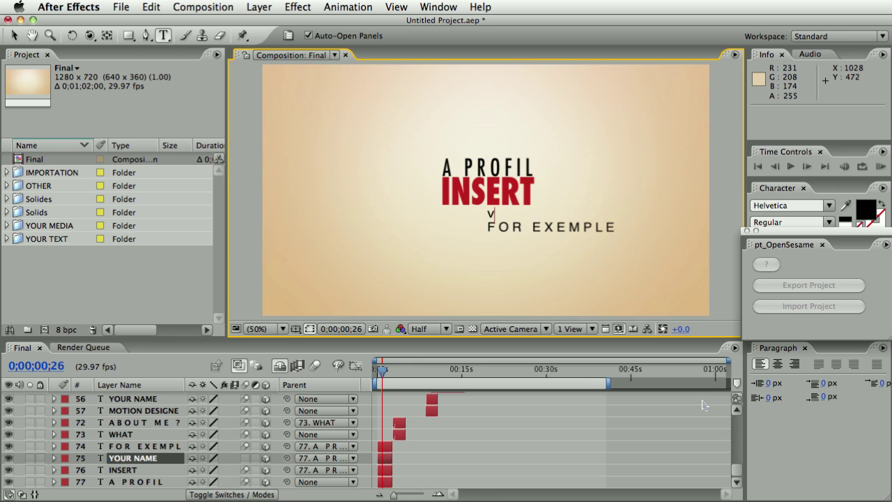
key("super+z")
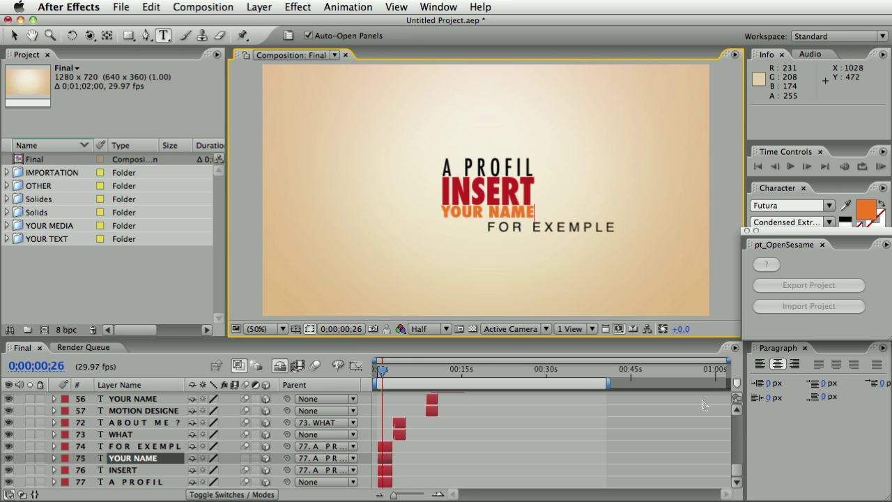
left_click(157, 433)
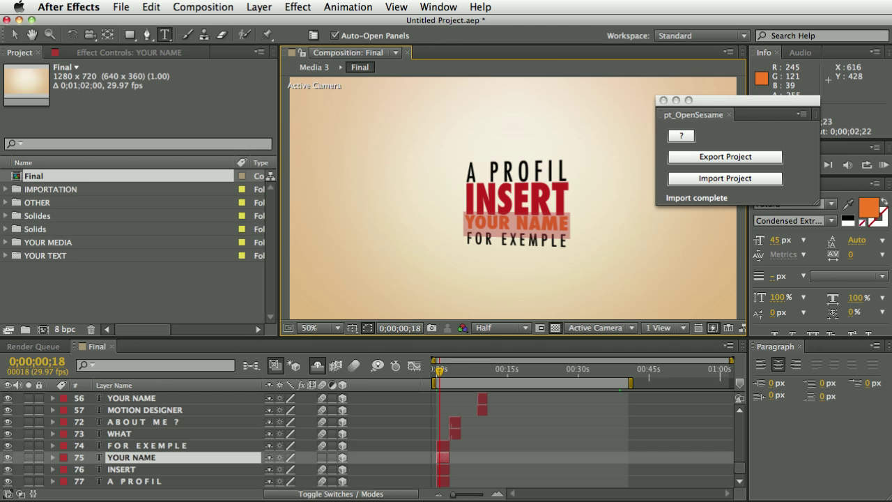
left_click(670, 156)
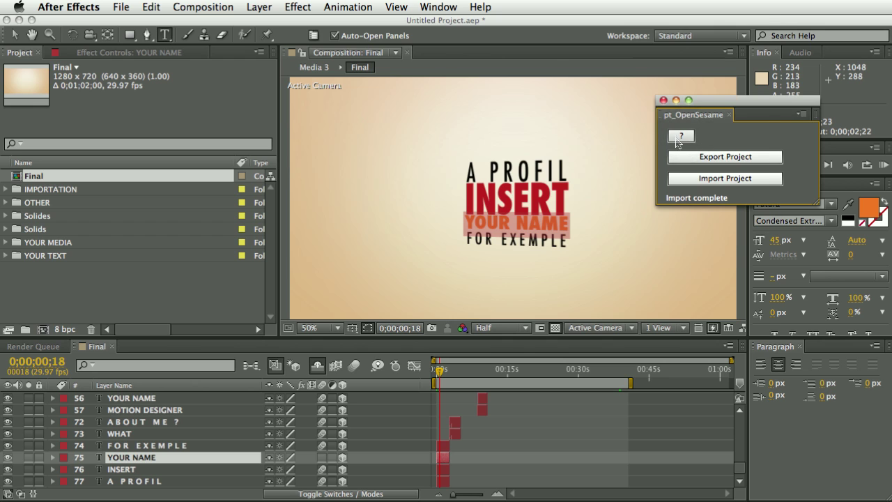
- Close the OpenSesame help, show source names, and start a new project without saving changes
left_click(679, 137)
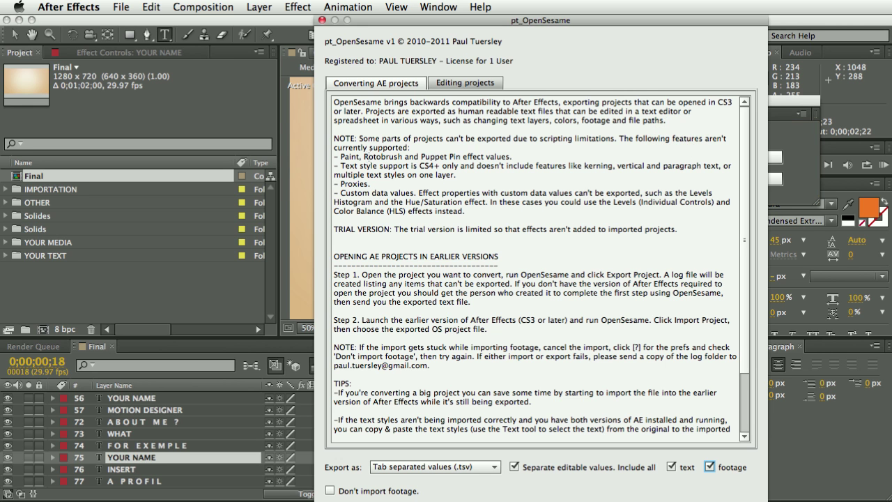
left_click(322, 21)
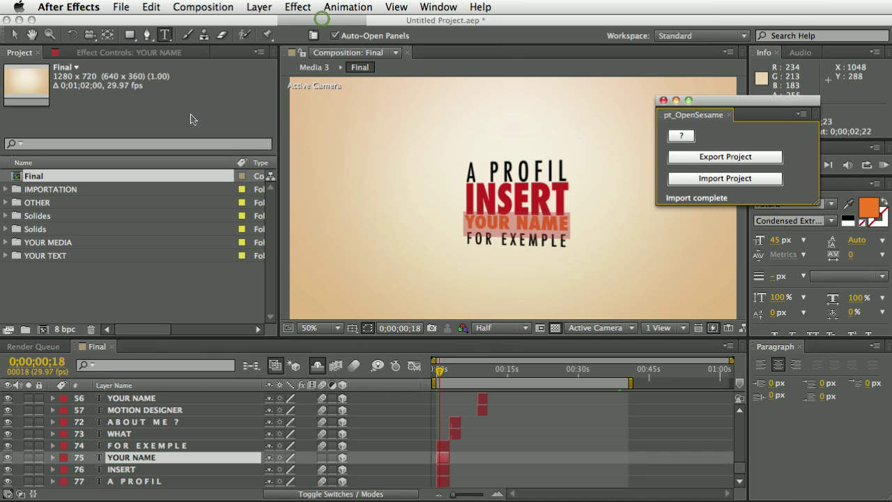
left_click(180, 385)
left_click(121, 7)
mouse_move(123, 24)
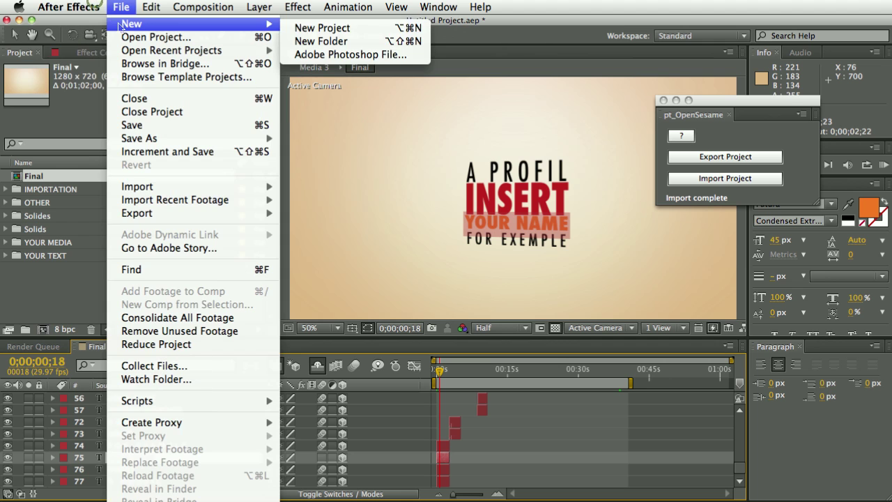
left_click(315, 28)
left_click(408, 282)
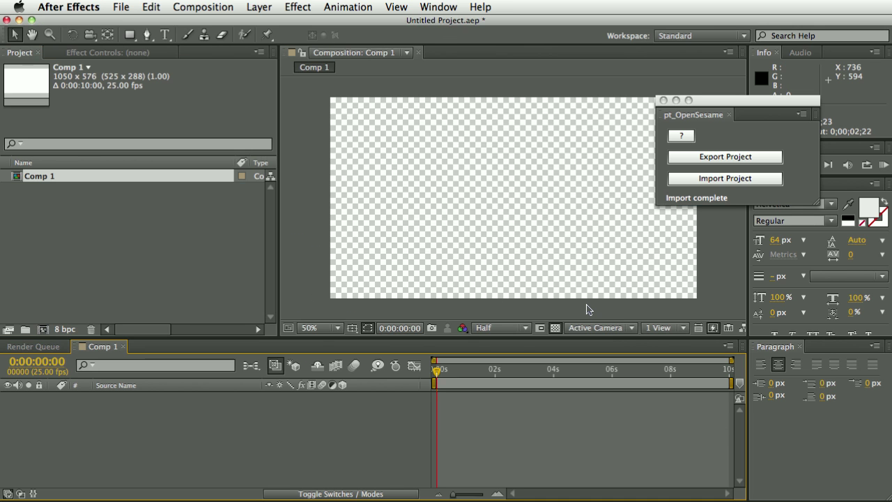
- Create a red solid layer, Red Solid 1, filling Comp 1
key("super+y")
left_click(435, 347)
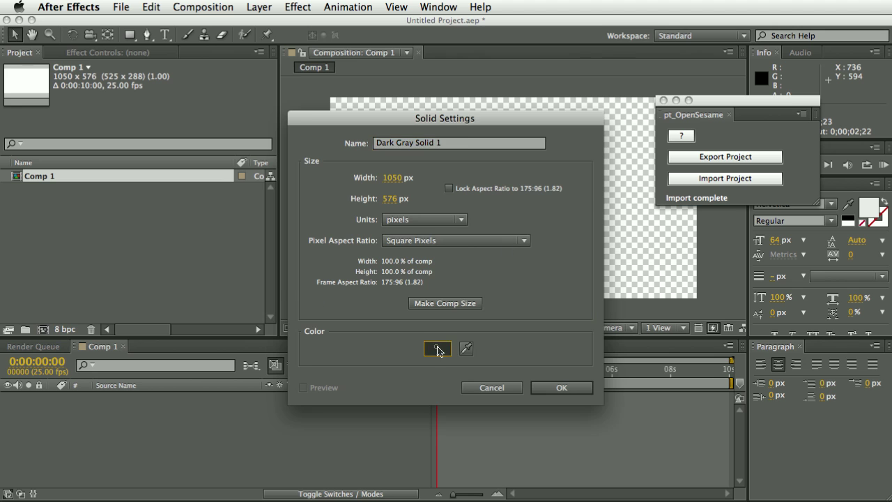
left_click(376, 220)
left_click(598, 182)
left_click(558, 387)
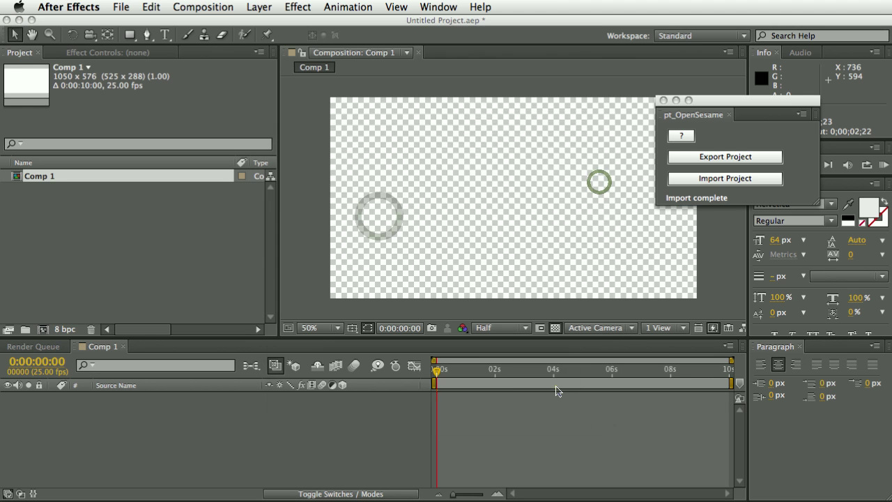
- Apply Levels to Red Solid 1, setting Gamma 1.20 and Input White 77.0 to make it pink
left_click(295, 6)
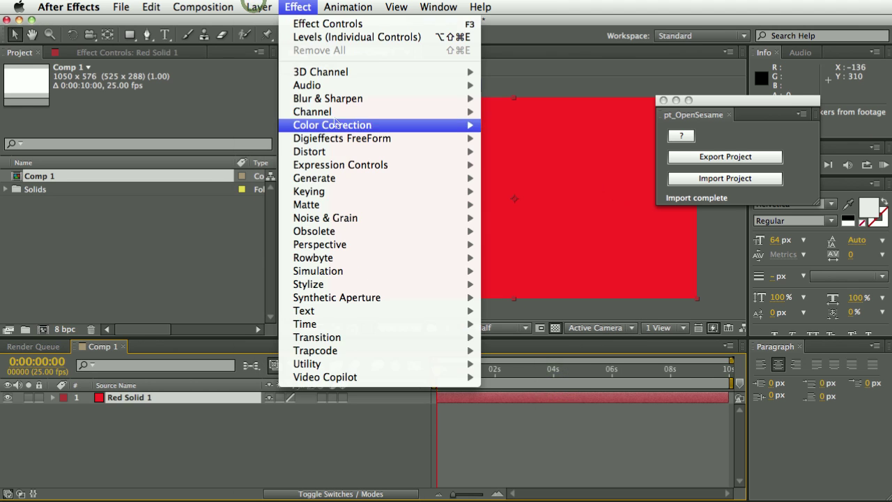
mouse_move(355, 126)
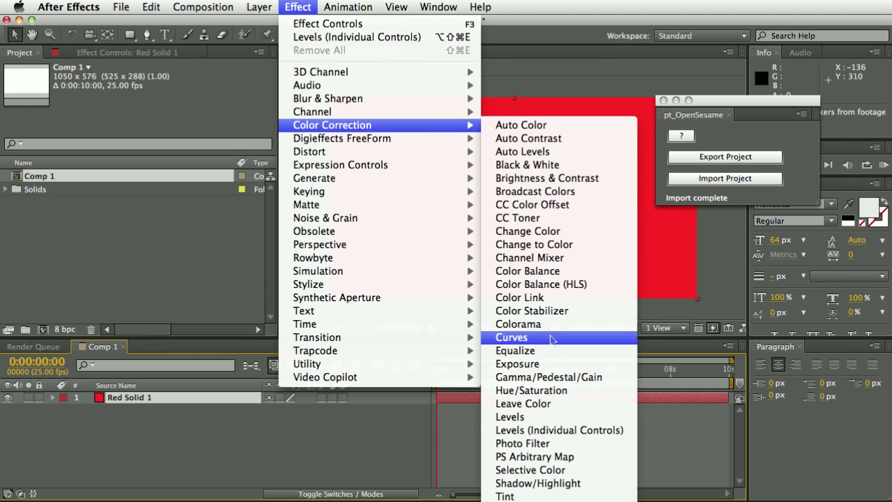
left_click(557, 418)
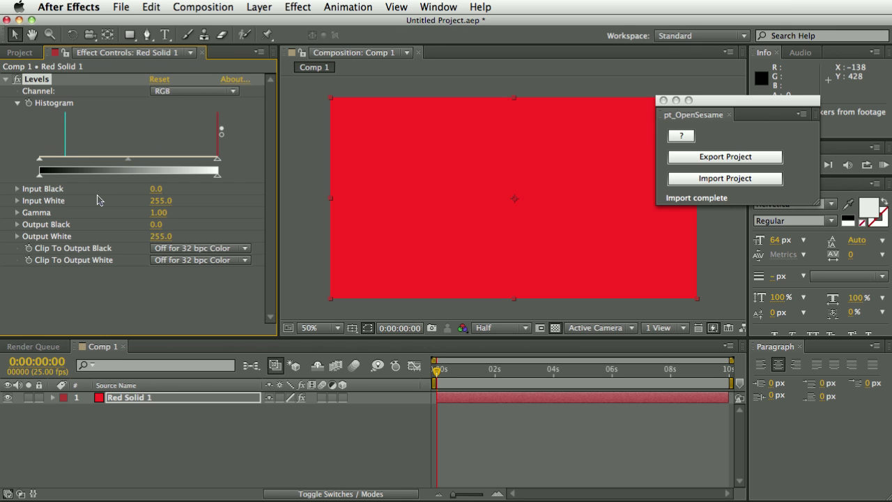
left_click_drag(131, 163, 110, 161)
left_click_drag(217, 162, 93, 160)
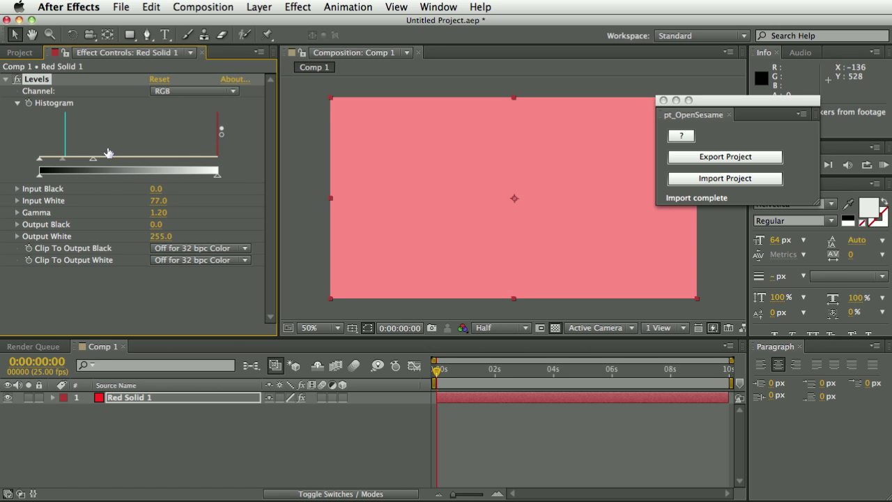
- Export the project to a text file from the OpenSesame panel and open its error log
left_click(705, 156)
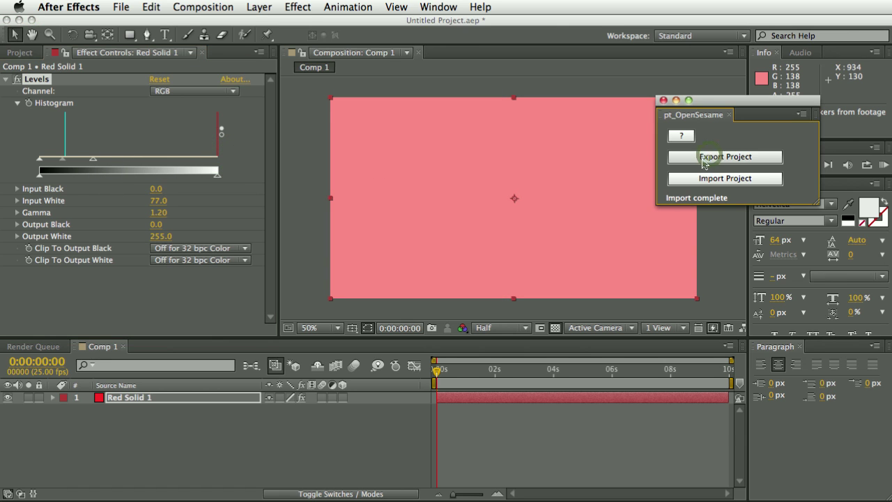
left_click(705, 160)
left_click(724, 397)
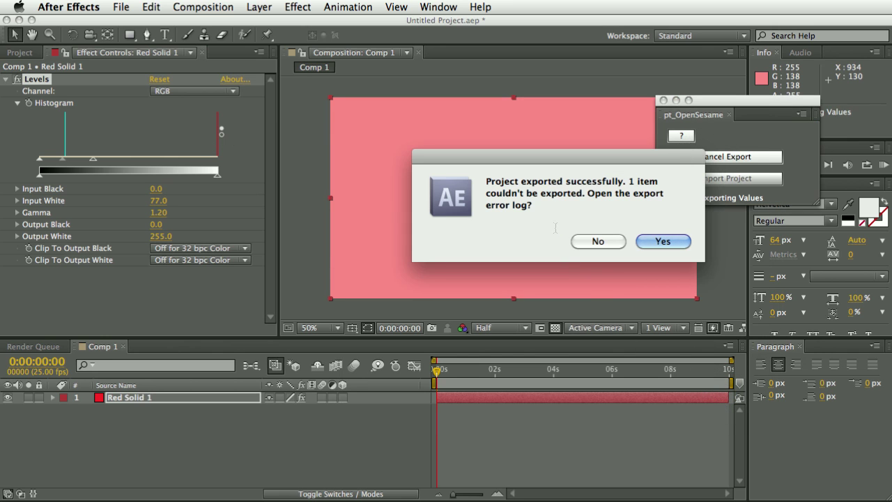
left_click(652, 246)
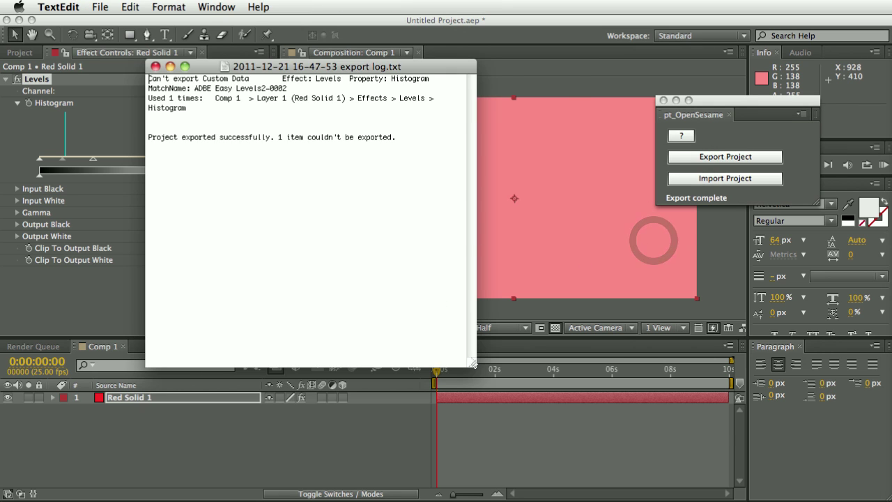
- Widen the TextEdit log to read the Levels Histogram note, then close it
left_click_drag(472, 362, 729, 350)
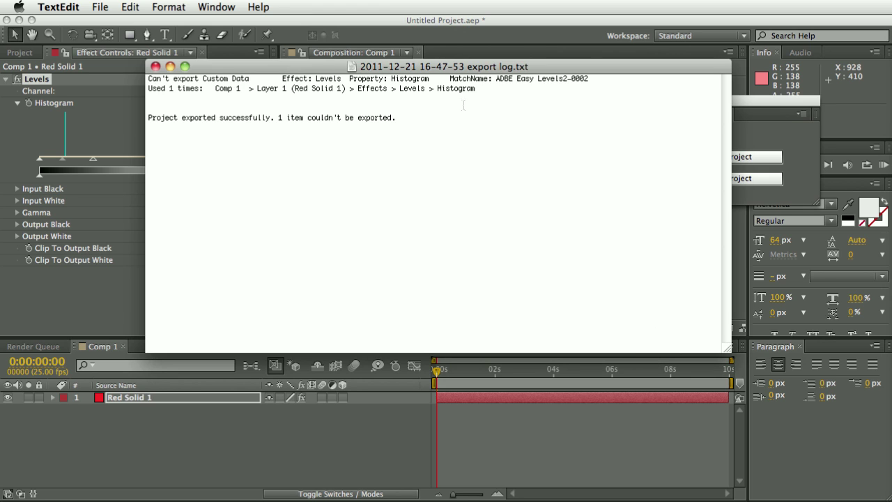
left_click(155, 66)
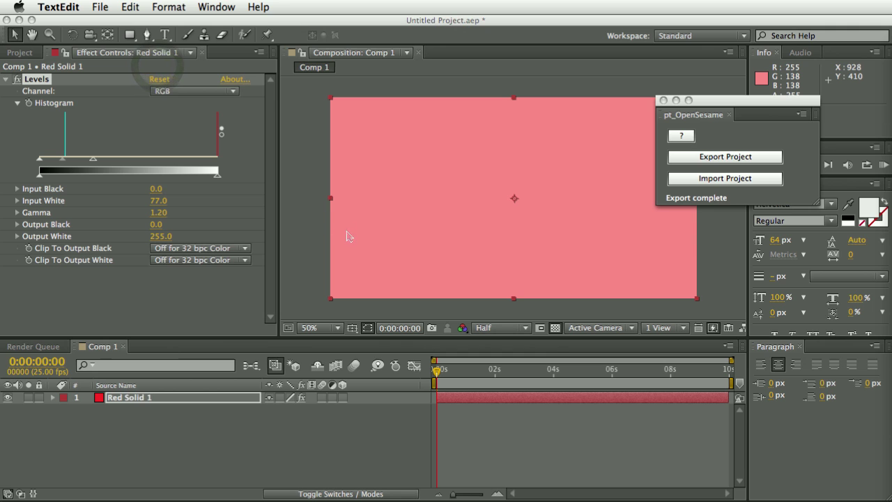
- Delete the Levels effect from Red Solid 1
left_click(178, 264)
left_click(47, 77)
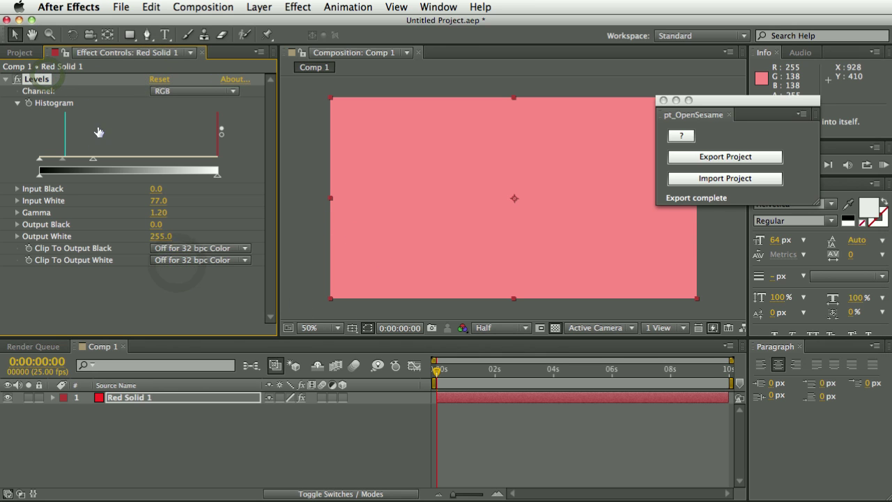
key("Delete")
- Apply Levels (Individual Controls), lowering input white to turn the solid pink, then start exporting
left_click(298, 7)
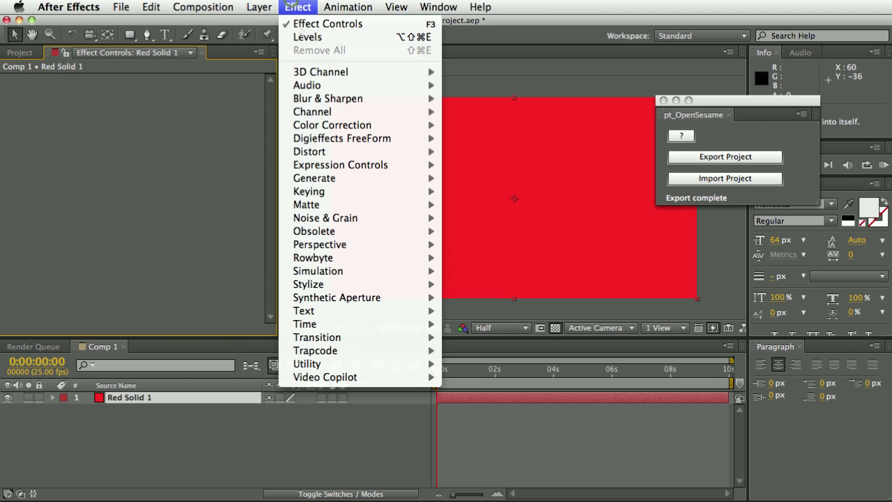
mouse_move(353, 184)
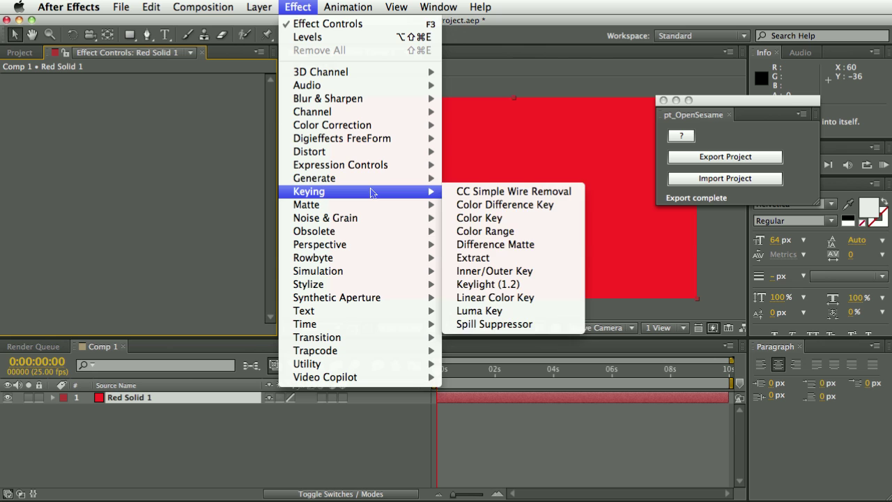
mouse_move(350, 128)
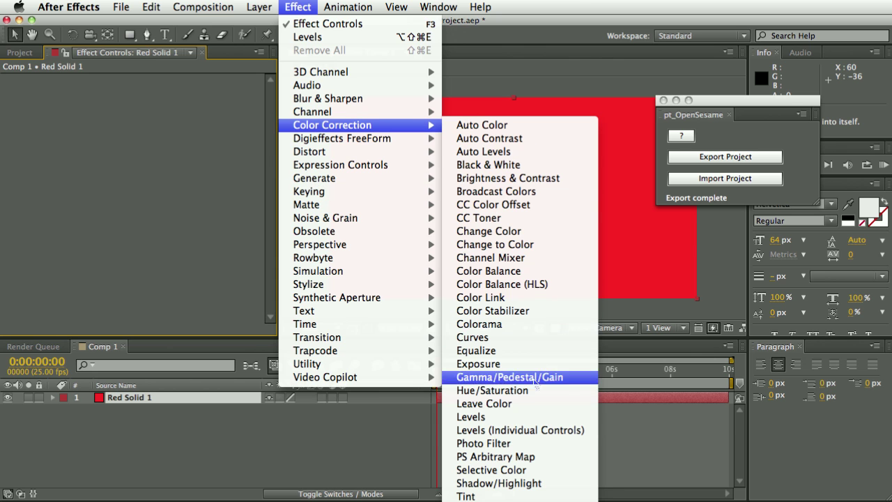
left_click(541, 430)
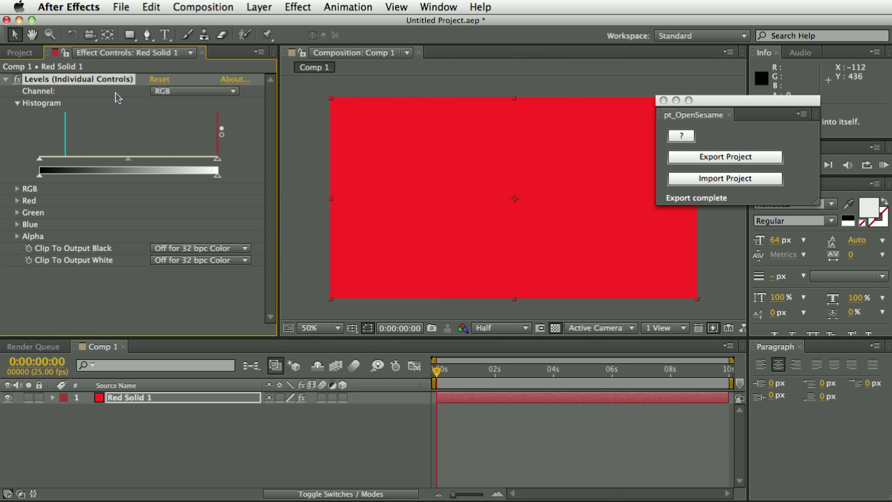
left_click_drag(204, 159, 100, 158)
left_click(17, 201)
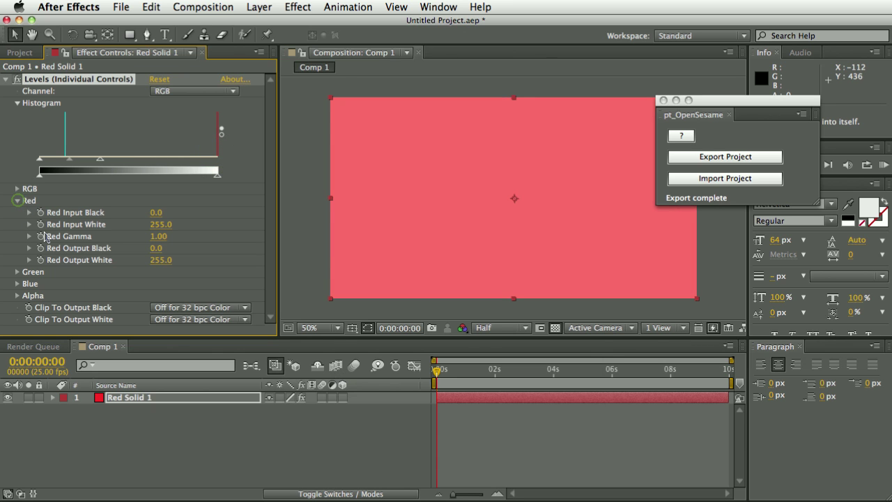
left_click(17, 201)
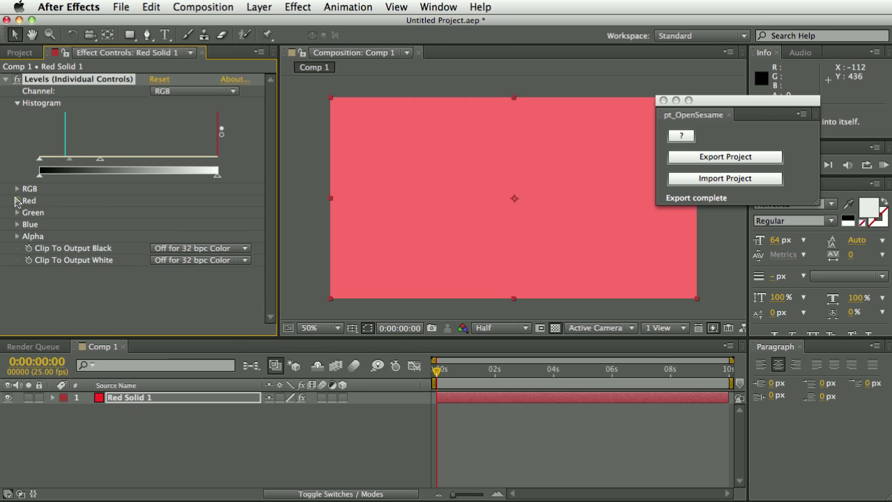
left_click(703, 157)
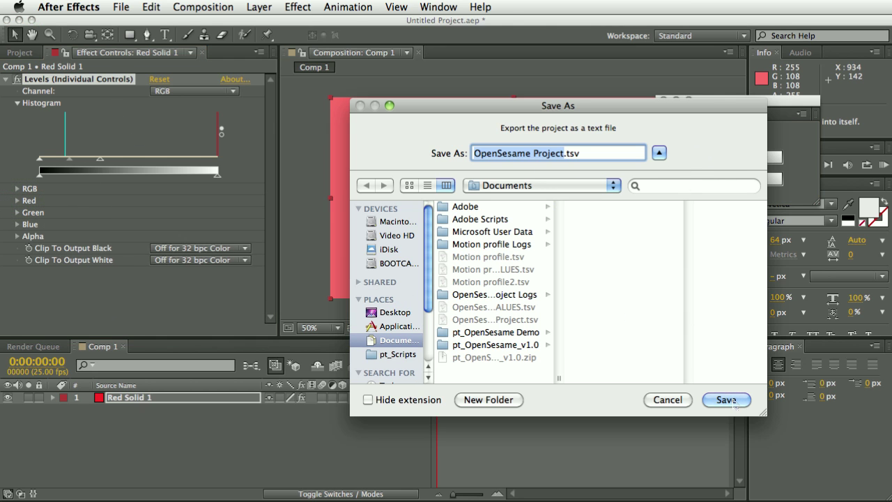
- Save the export over the existing OpenSesame Project.tsv
left_click(726, 399)
left_click(659, 199)
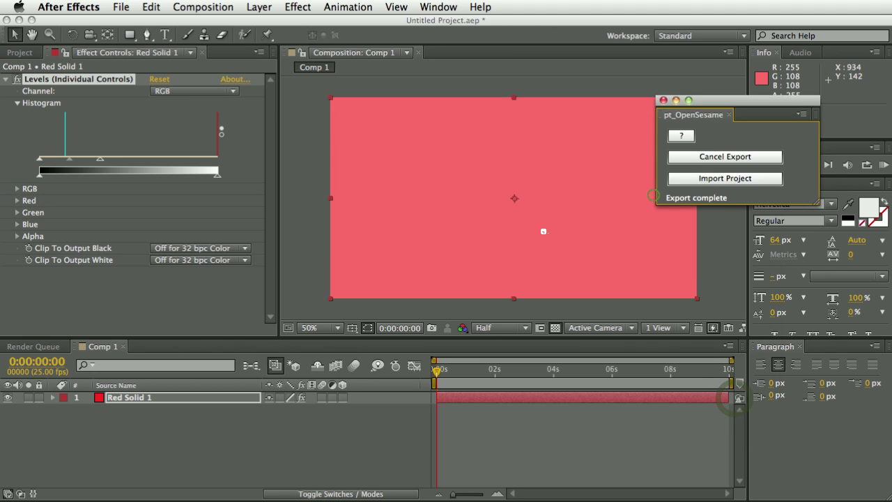
left_click(660, 237)
- Import OpenSesame Project.tsv without saving the current project, then open the rebuilt Comp 1
left_click(698, 177)
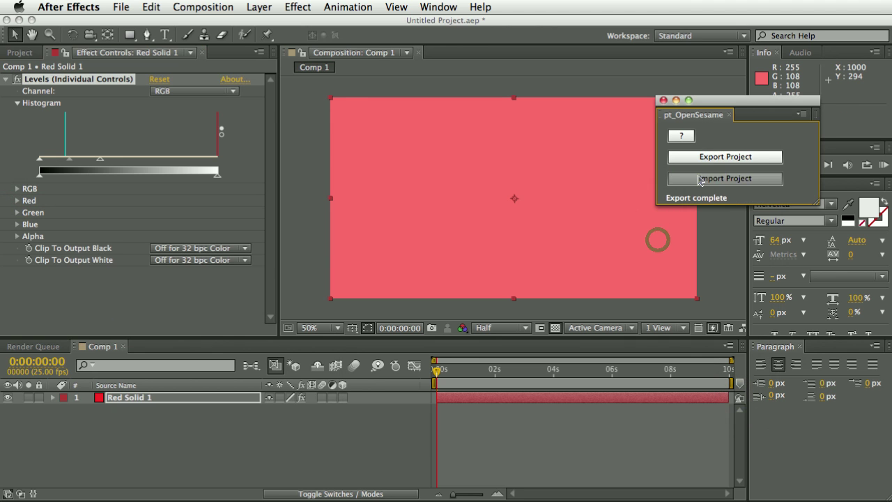
left_click(548, 261)
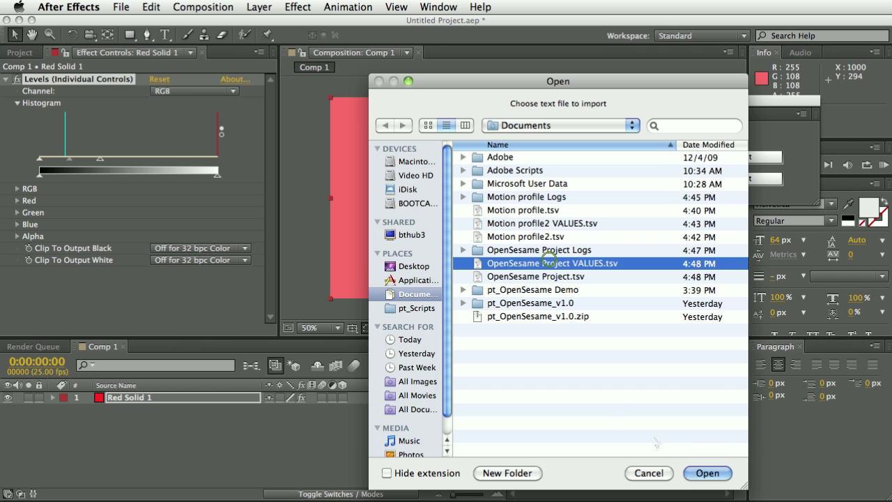
left_click(535, 277)
left_click(707, 472)
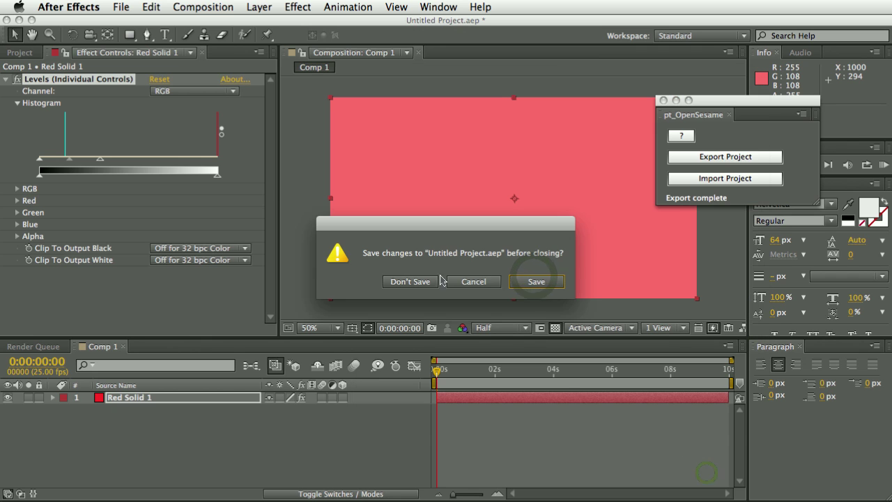
key("super+d")
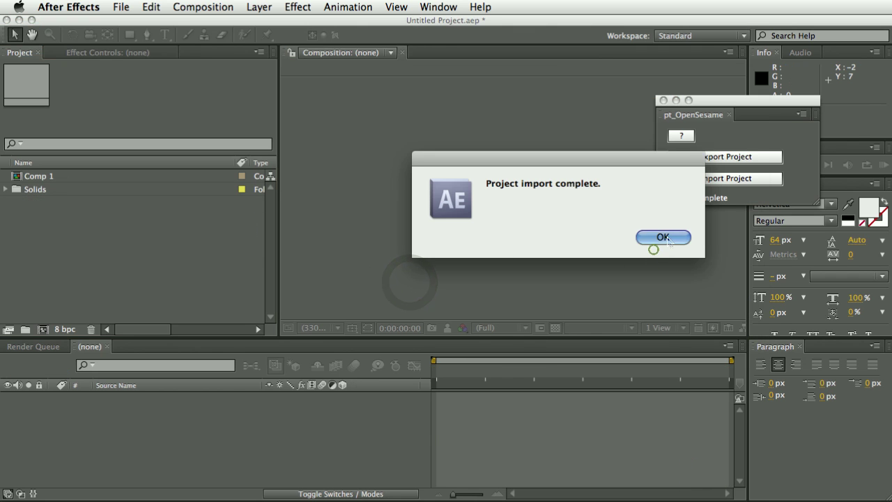
left_click(662, 237)
double_click(49, 176)
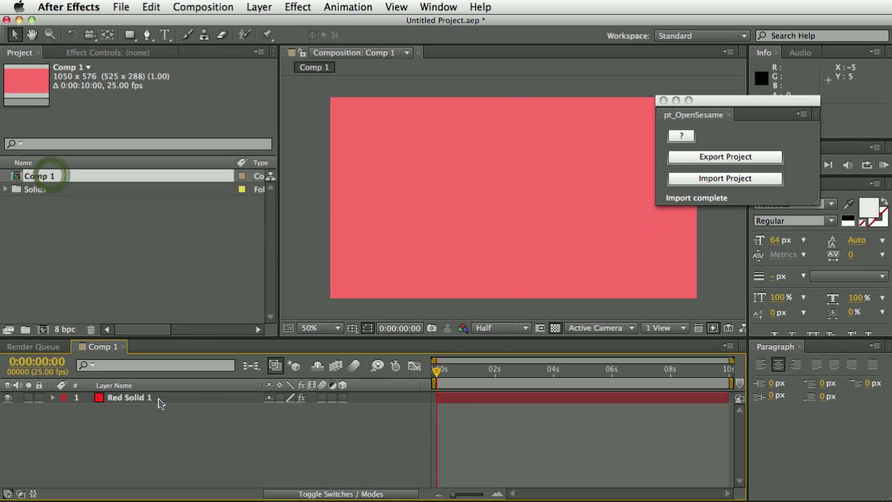
- Select Red Solid 1 to show its Levels (Individual Controls) effect in Effect Controls
left_click(159, 398)
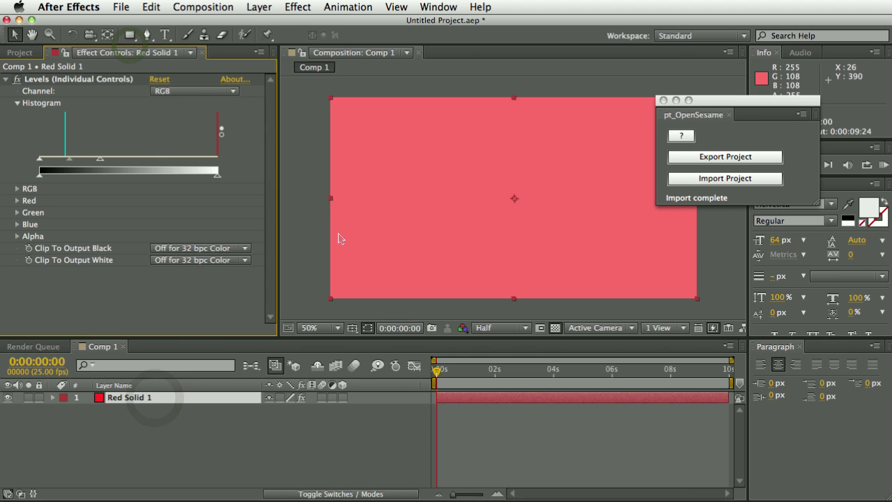